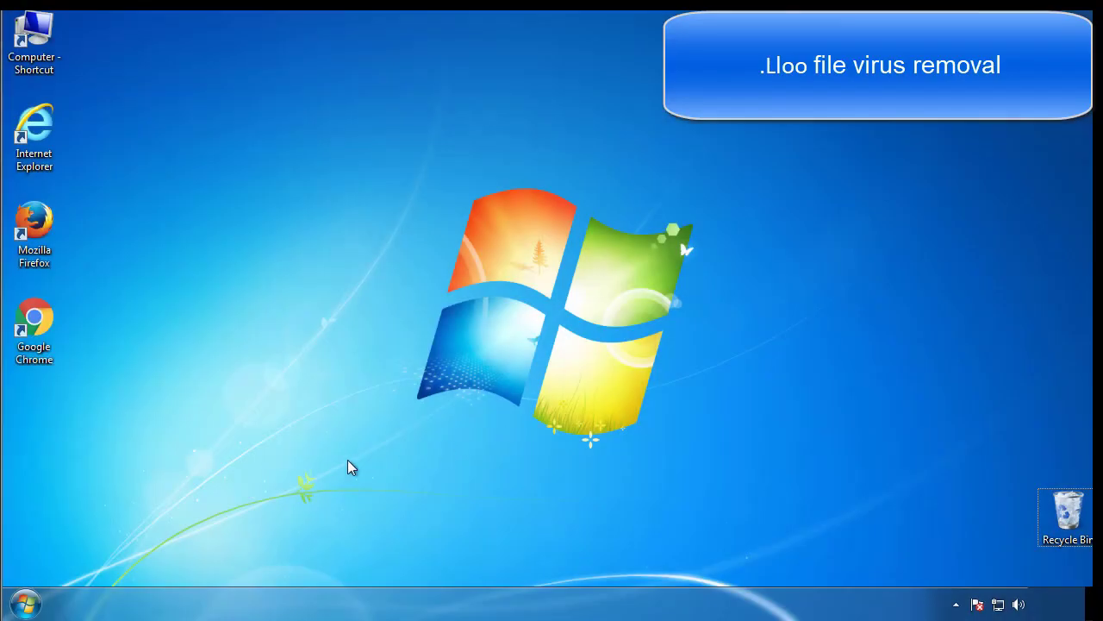
- Enable Minimal Safe boot on the Boot tab of msconfig and apply it
{"action": "left_click", "coordinate": [25, 603]}
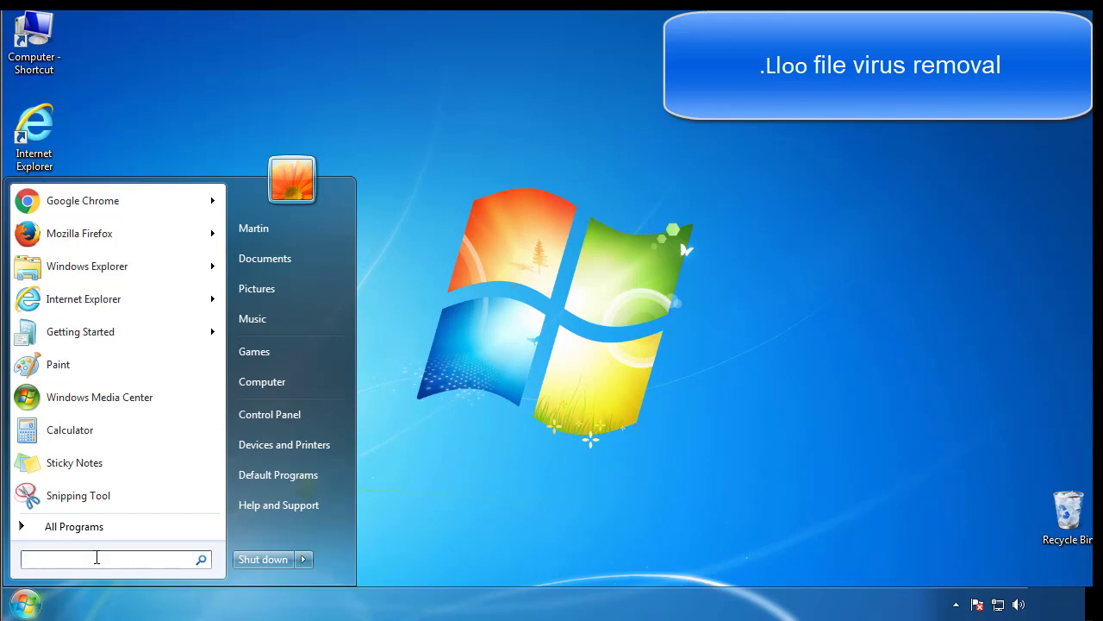
{"action": "type", "text": "mscon"}
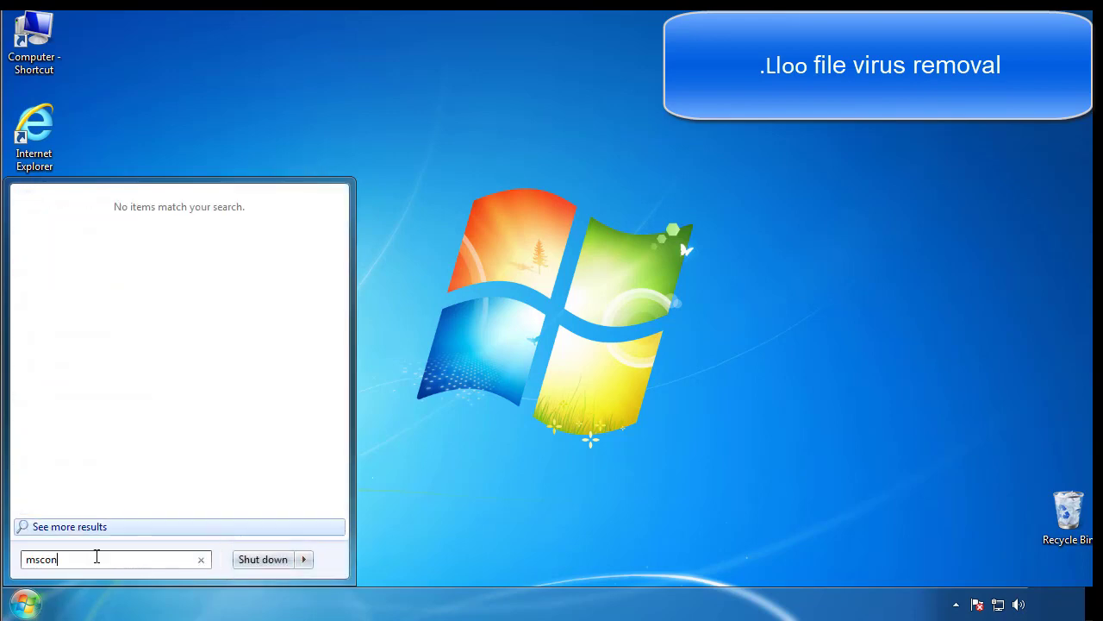
{"action": "type", "text": "fig"}
{"action": "key", "text": "Return"}
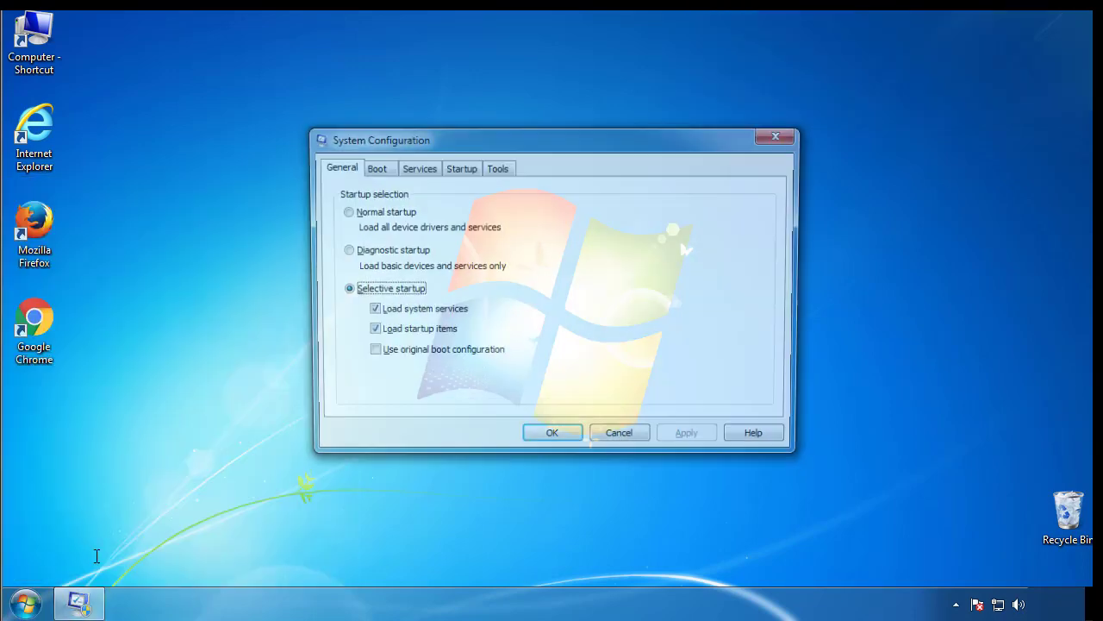
{"action": "left_click", "coordinate": [372, 168]}
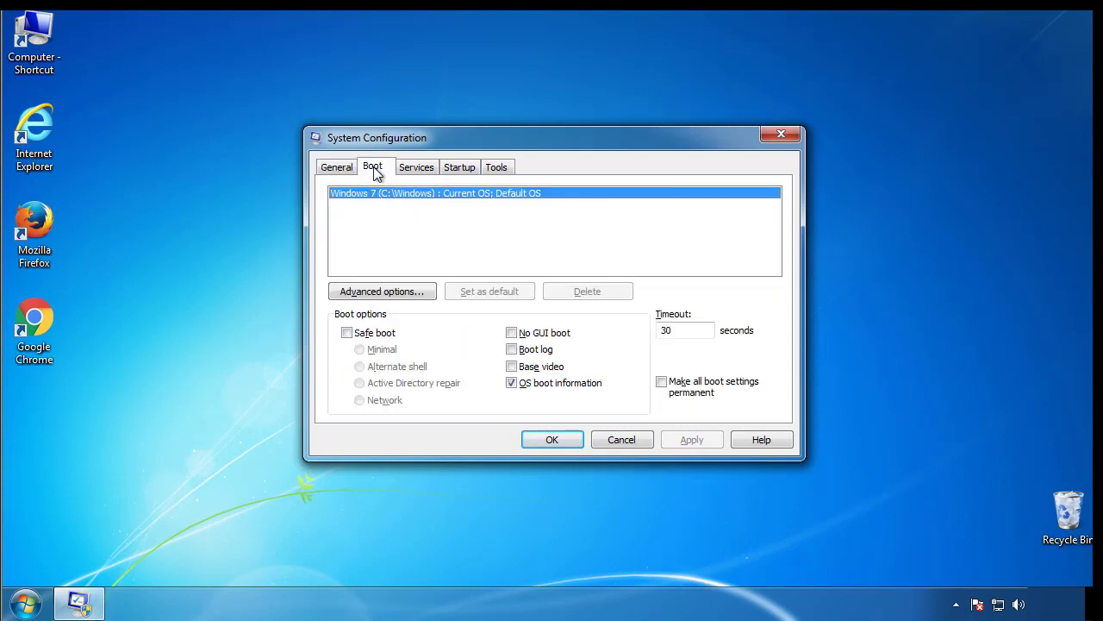
{"action": "left_click", "coordinate": [346, 333]}
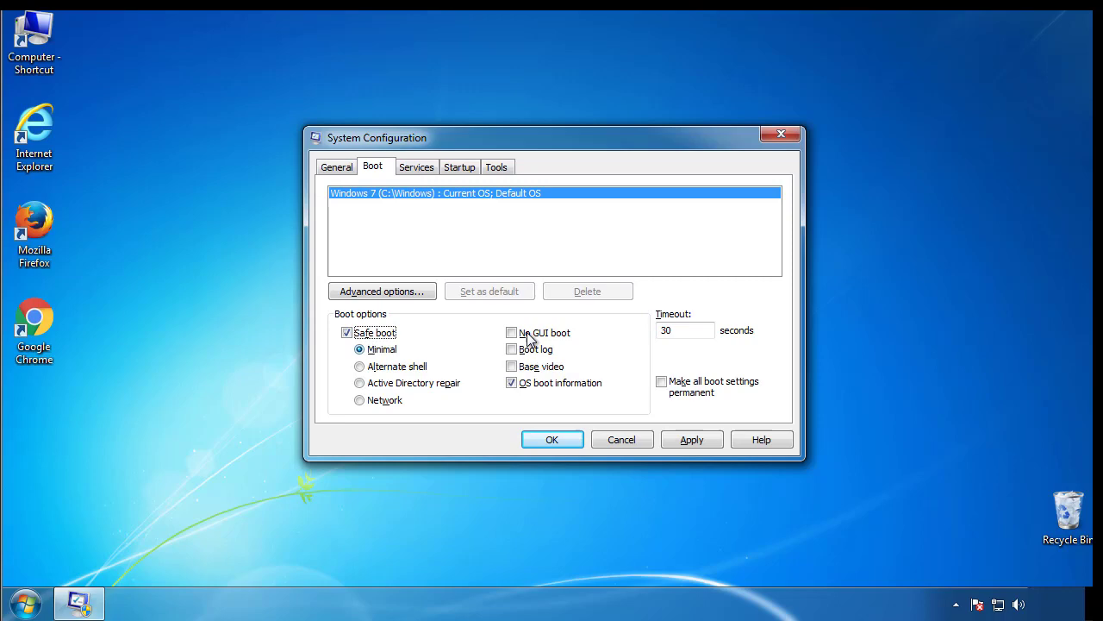
{"action": "left_click", "coordinate": [561, 443]}
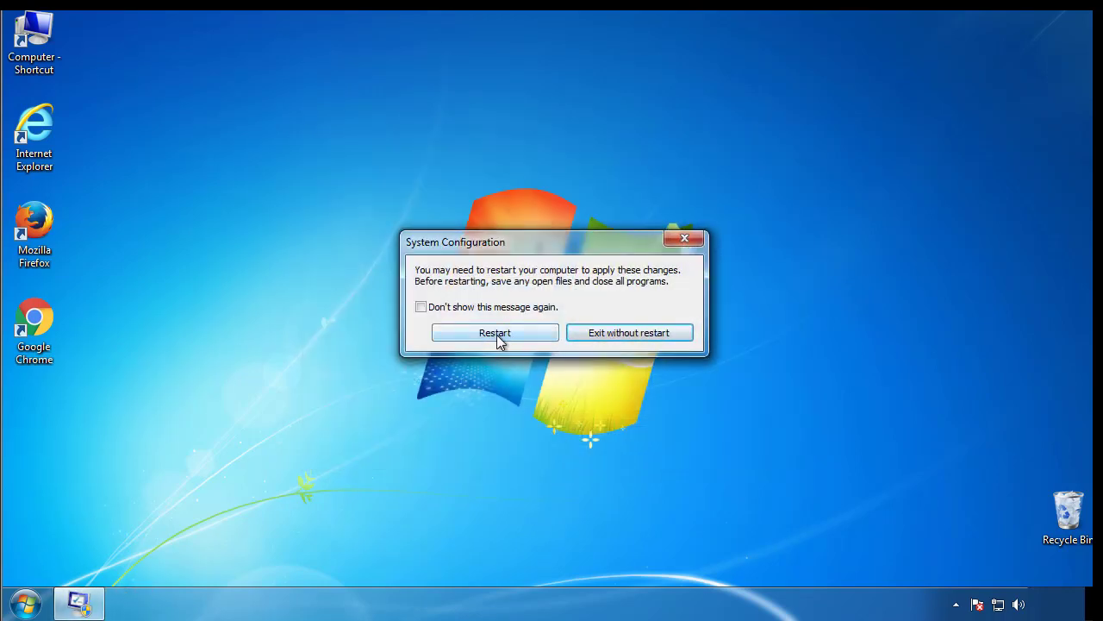
- Restart into safe mode and set Folder Options to show hidden files, folders and drives
{"action": "left_click", "coordinate": [498, 335]}
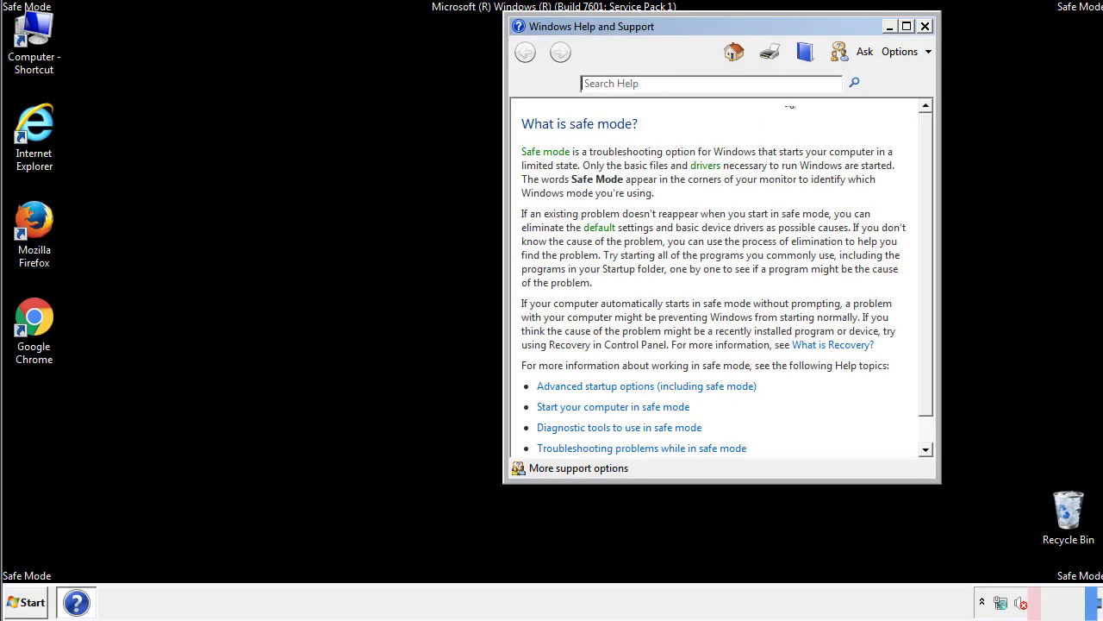
{"action": "left_click", "coordinate": [925, 26]}
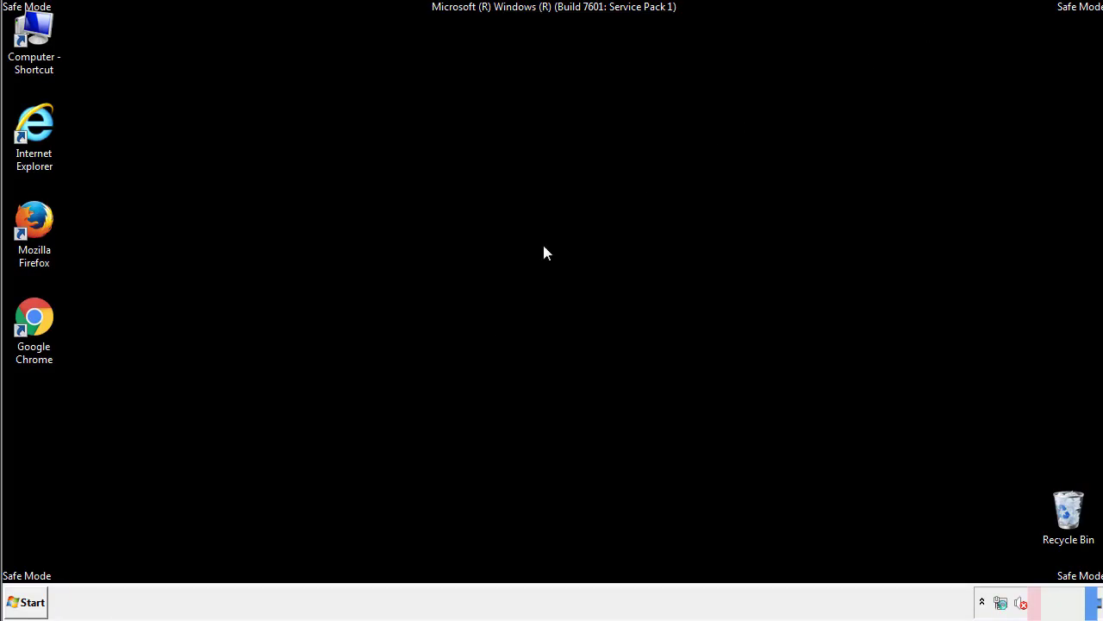
{"action": "left_click", "coordinate": [33, 601]}
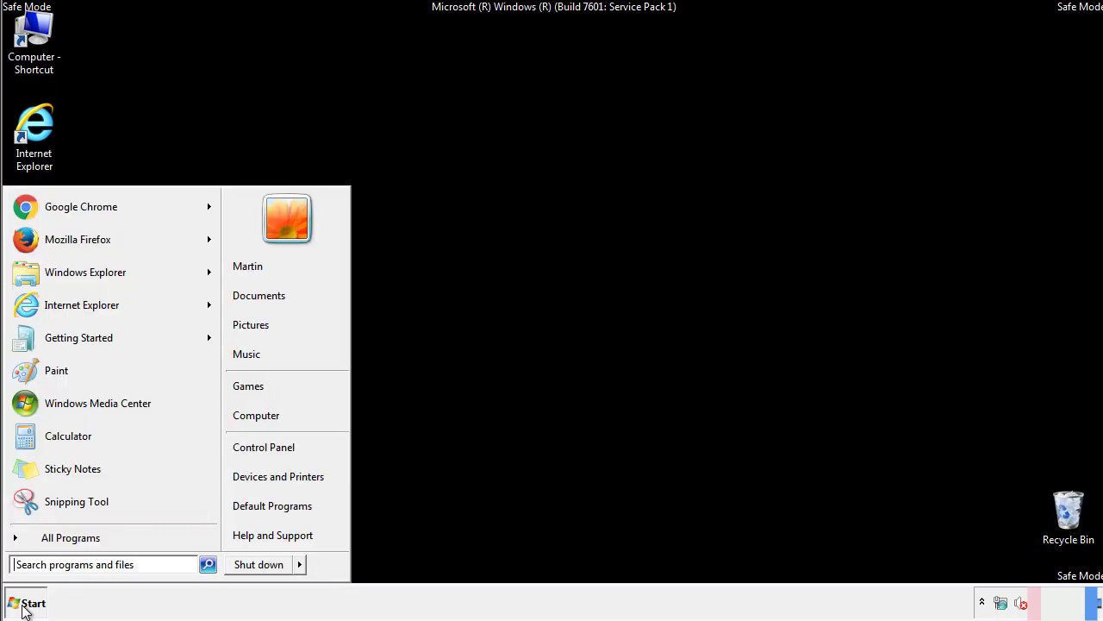
{"action": "left_click", "coordinate": [274, 444]}
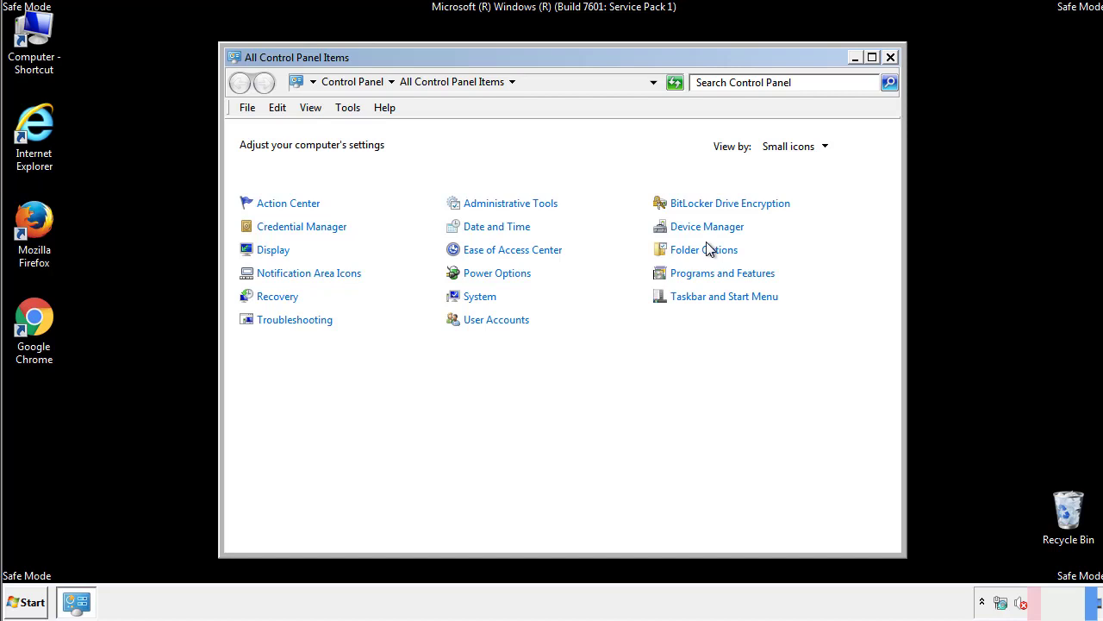
{"action": "left_click", "coordinate": [707, 250]}
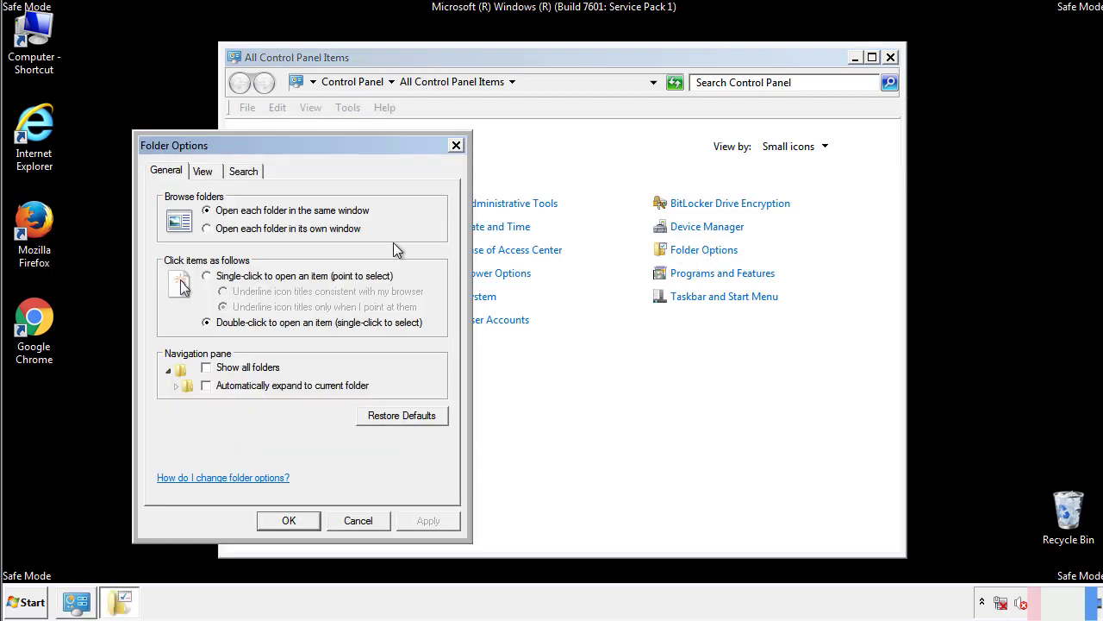
{"action": "left_click", "coordinate": [205, 175]}
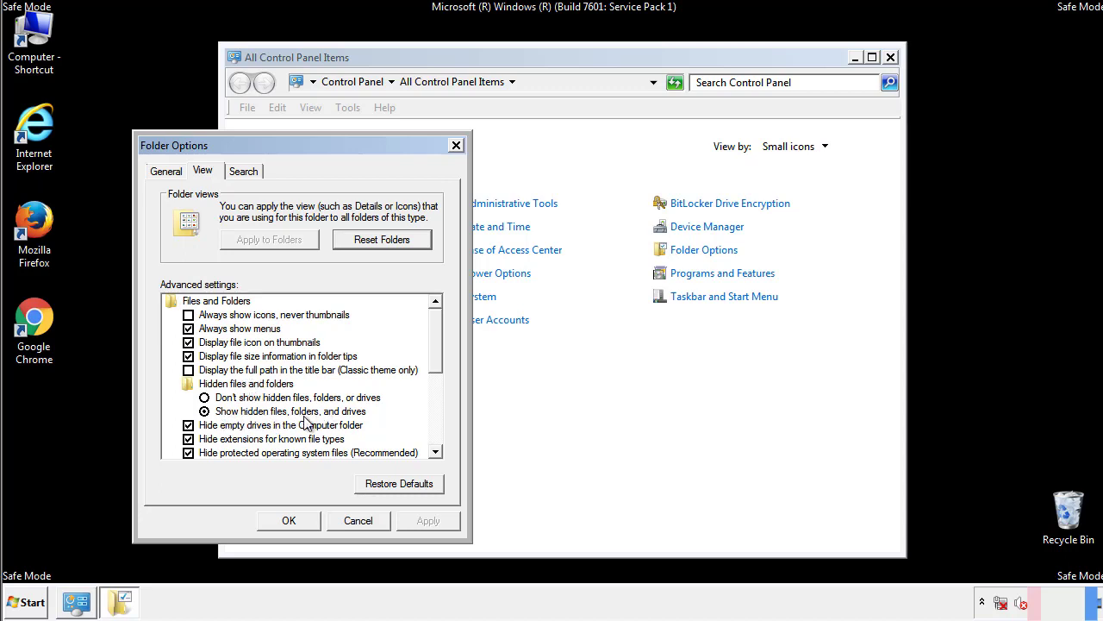
{"action": "left_click", "coordinate": [297, 518]}
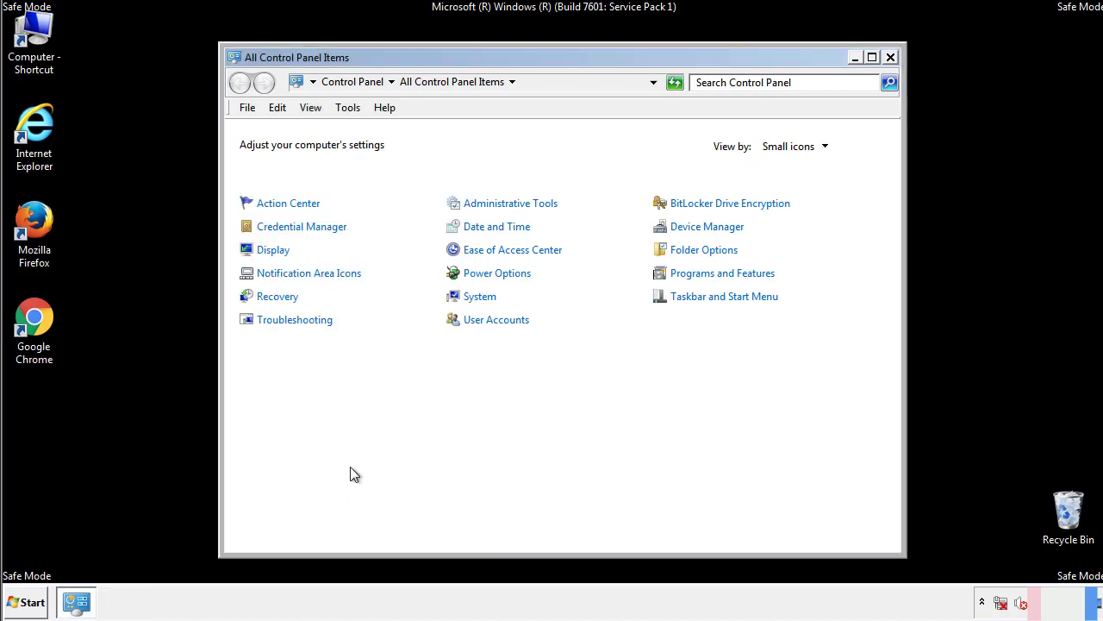
{"action": "left_click", "coordinate": [890, 56]}
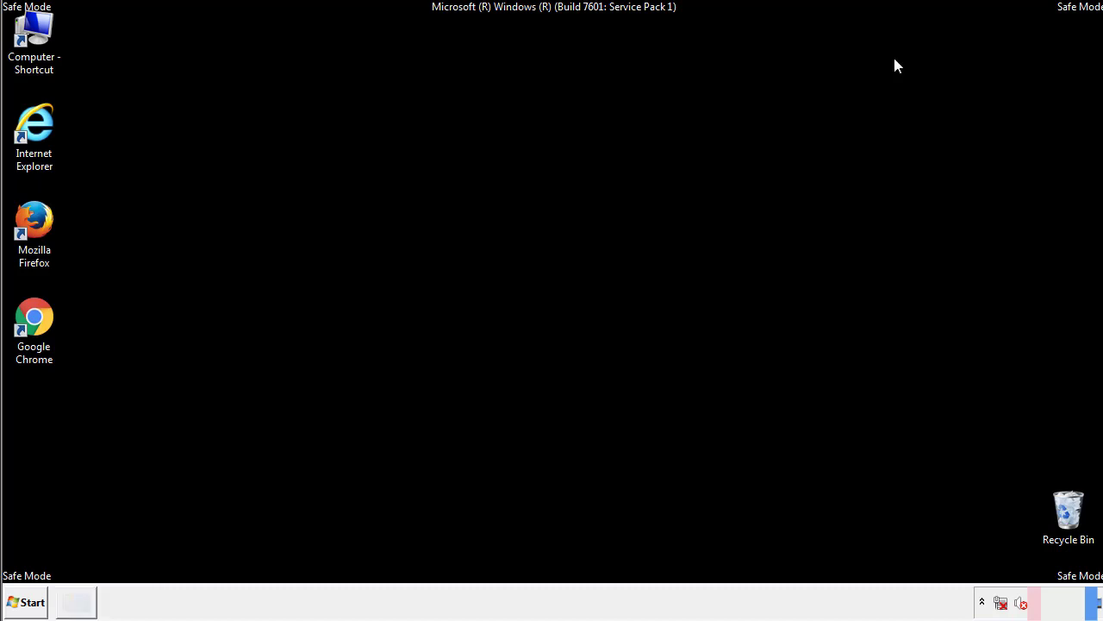
- Browse from Computer into the Windows folder on Local Disk (C:)
{"action": "double_click", "coordinate": [44, 30]}
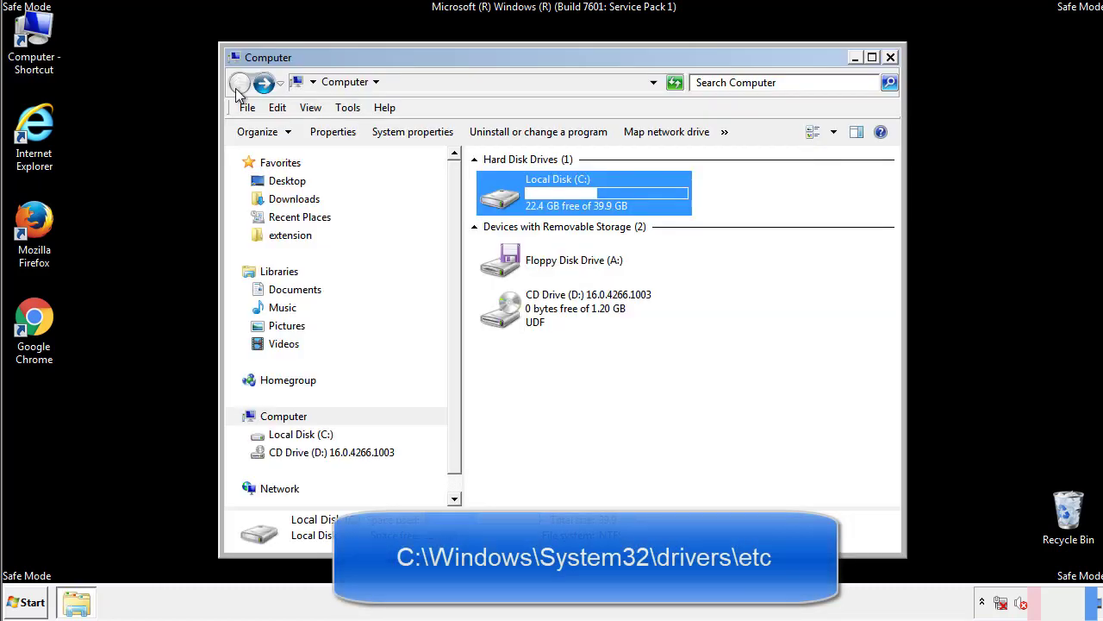
{"action": "double_click", "coordinate": [496, 195]}
{"action": "left_click", "coordinate": [504, 317]}
{"action": "double_click", "coordinate": [504, 317]}
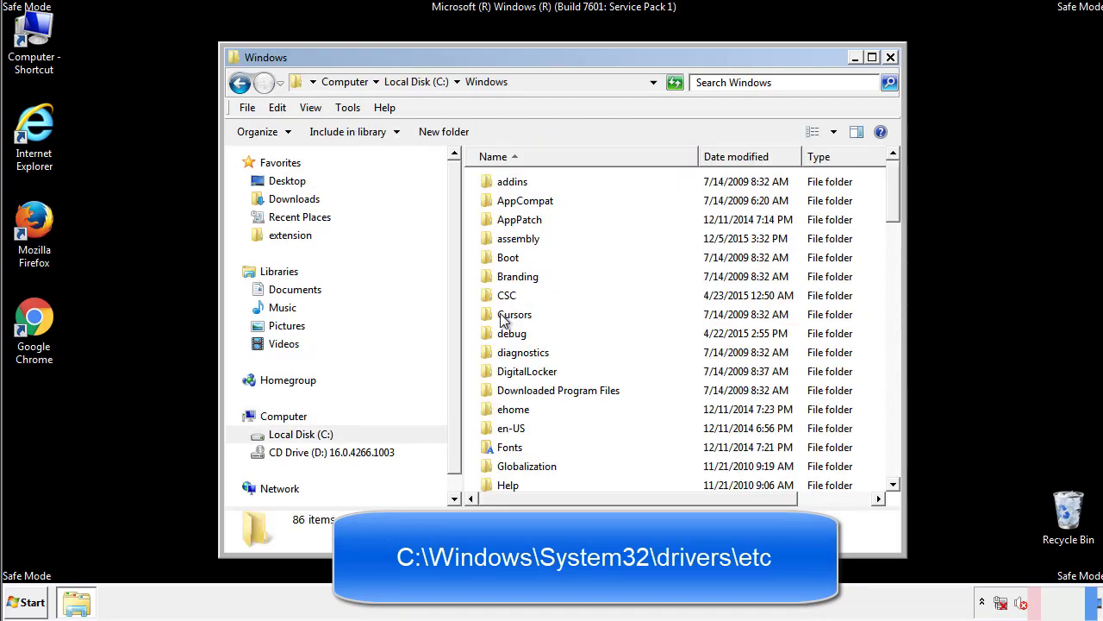
{"action": "scroll", "coordinate": [509, 388], "scroll_direction": "down", "scroll_amount": 2}
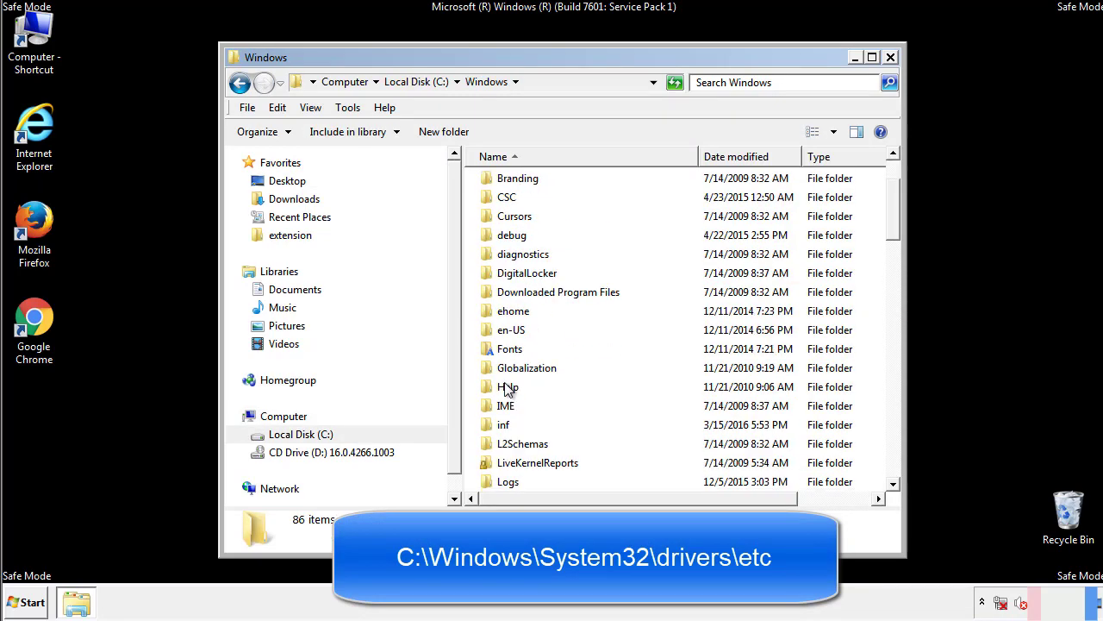
{"action": "scroll", "coordinate": [508, 390], "scroll_direction": "down", "scroll_amount": 2}
{"action": "scroll", "coordinate": [509, 390], "scroll_direction": "down", "scroll_amount": 2}
{"action": "scroll", "coordinate": [508, 392], "scroll_direction": "down", "scroll_amount": 3}
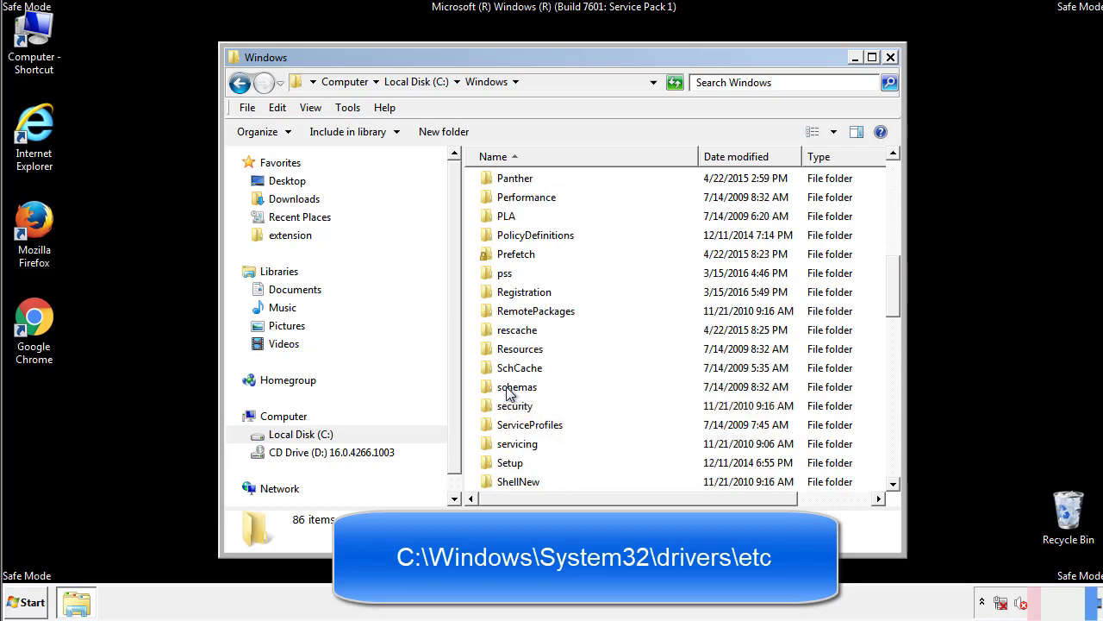
{"action": "scroll", "coordinate": [508, 392], "scroll_direction": "down", "scroll_amount": 2}
- Go through System32\drivers\etc and open the hosts file, bringing up Open with
{"action": "double_click", "coordinate": [521, 444]}
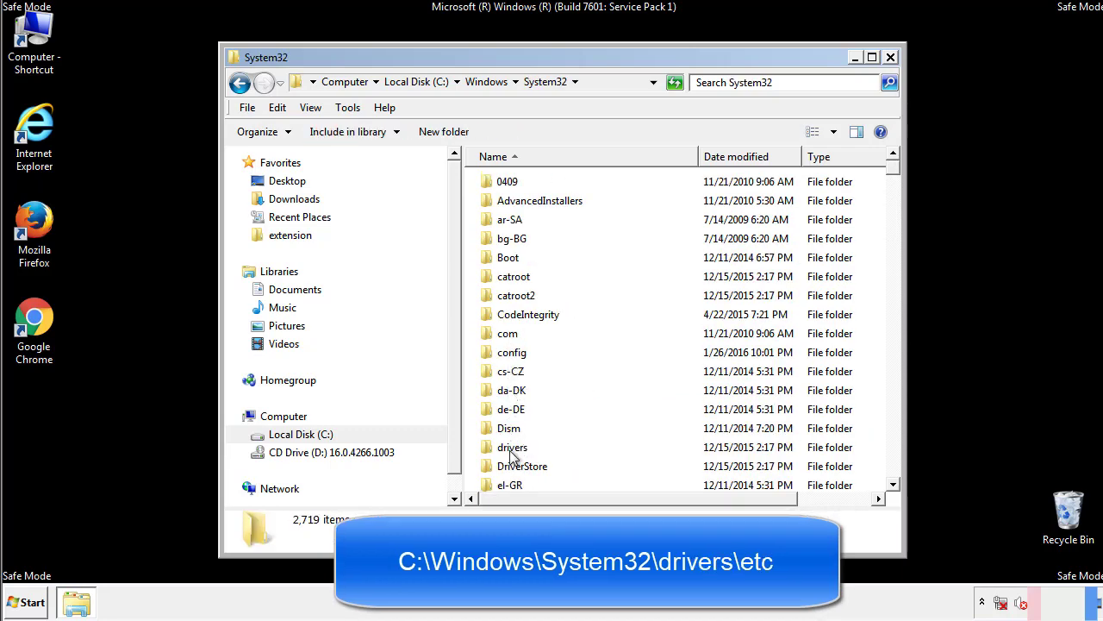
{"action": "double_click", "coordinate": [512, 448]}
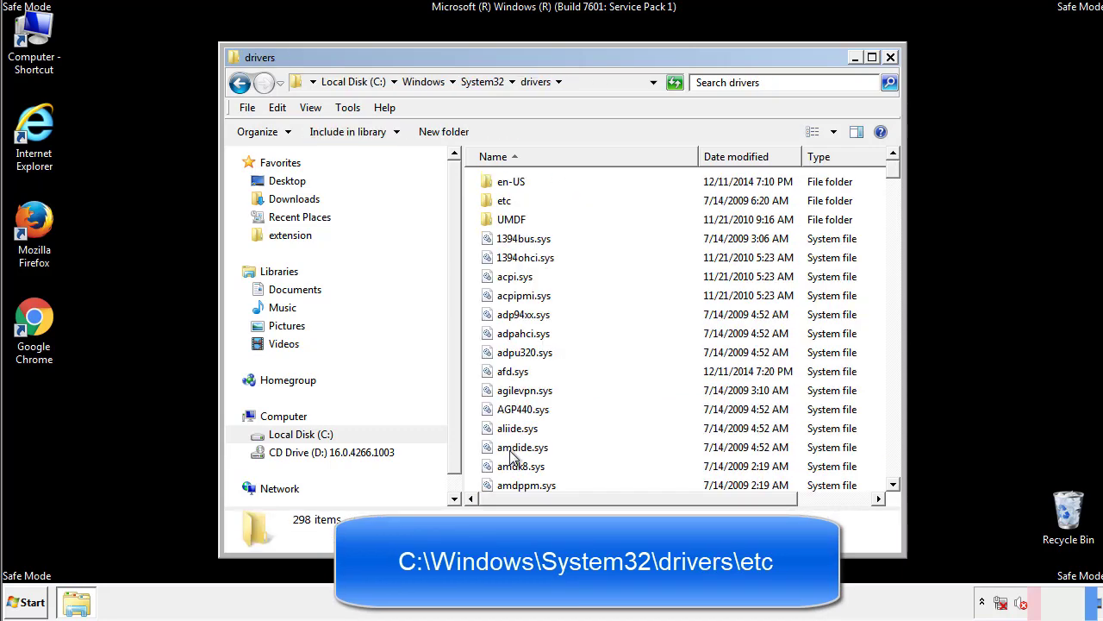
{"action": "double_click", "coordinate": [493, 203]}
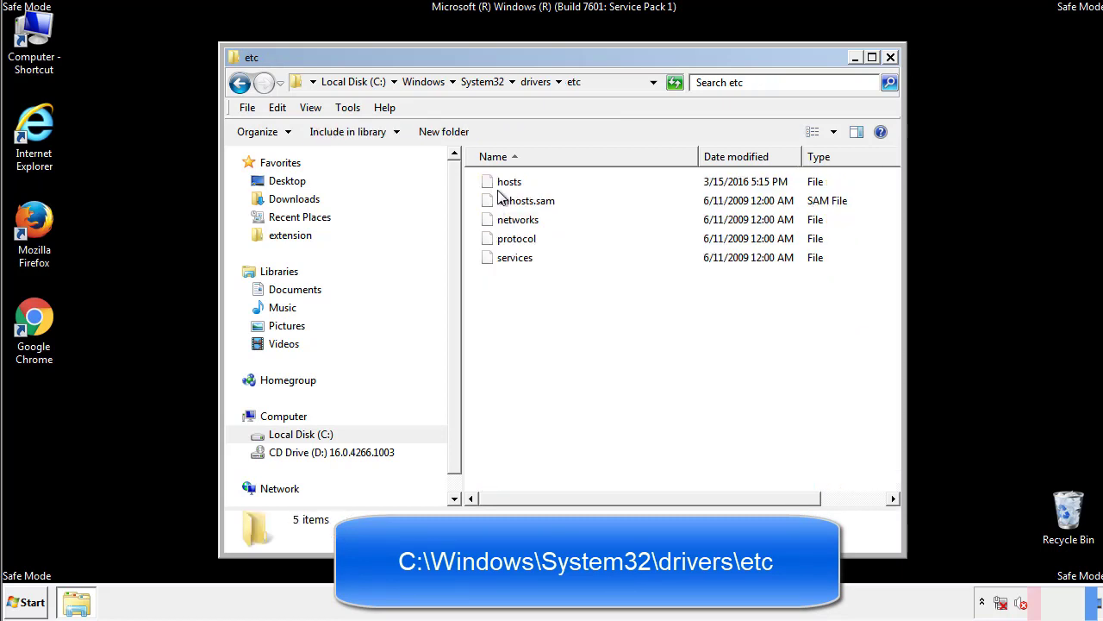
{"action": "double_click", "coordinate": [500, 183]}
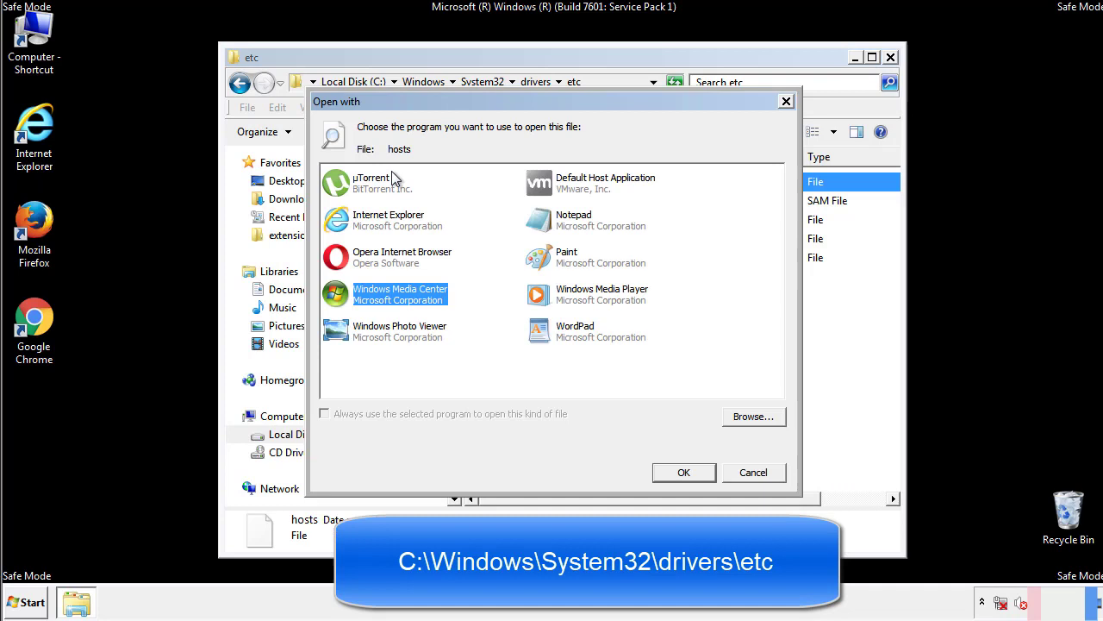
- Open the hosts file in Notepad
{"action": "left_click", "coordinate": [559, 226]}
{"action": "left_click", "coordinate": [682, 472]}
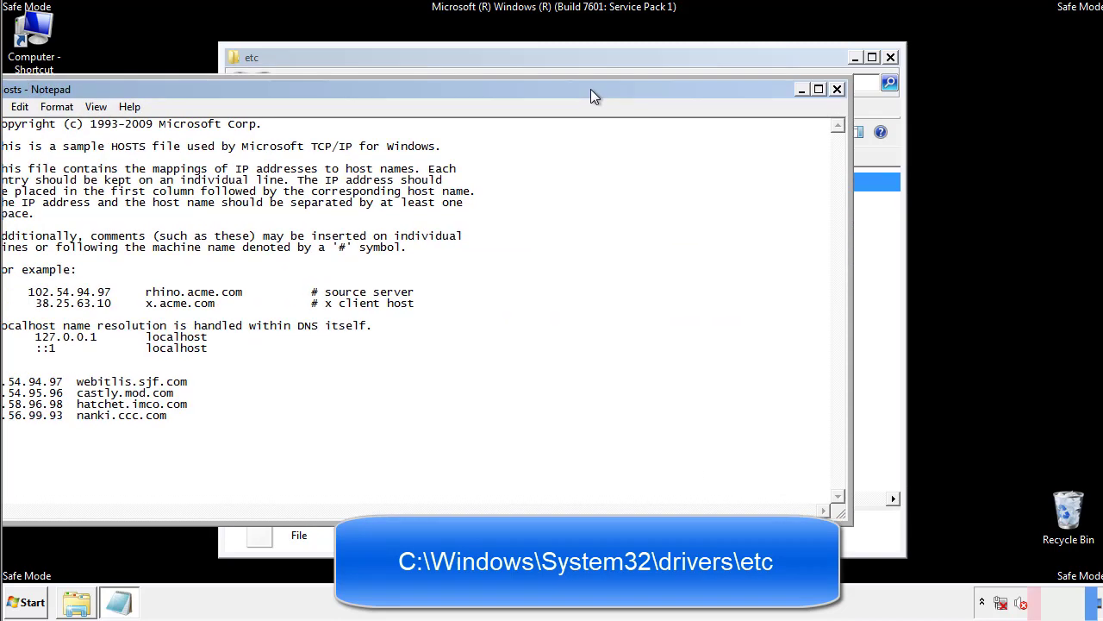
{"action": "left_click_drag", "start_coordinate": [451, 77], "coordinate": [702, 94]}
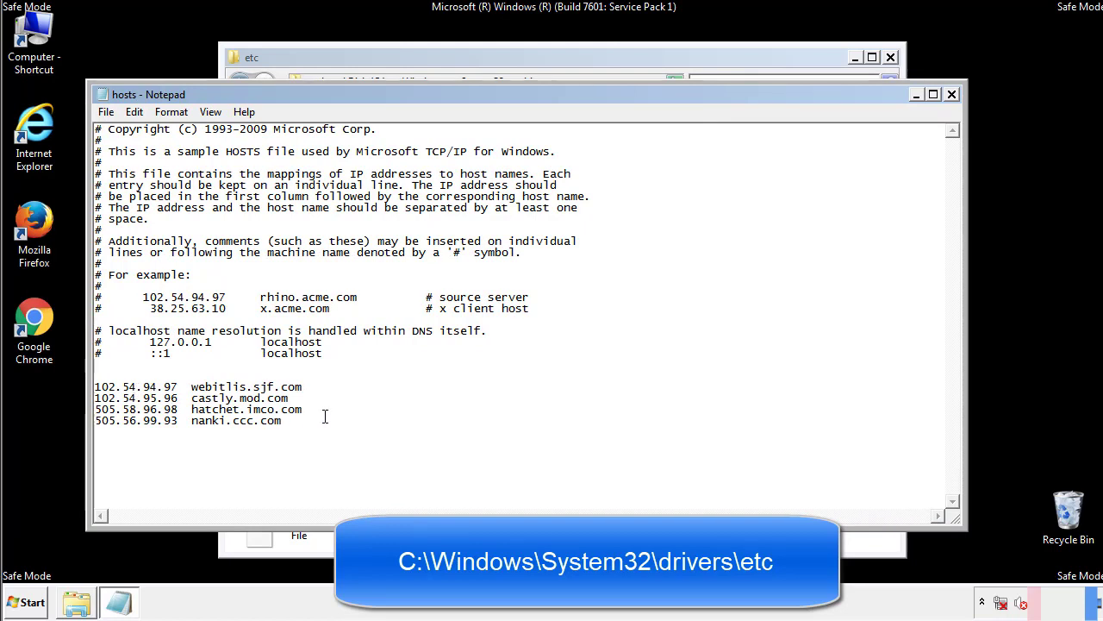
- Delete the four custom host entries and save hosts when closing Notepad
{"action": "left_click_drag", "start_coordinate": [308, 422], "coordinate": [95, 386]}
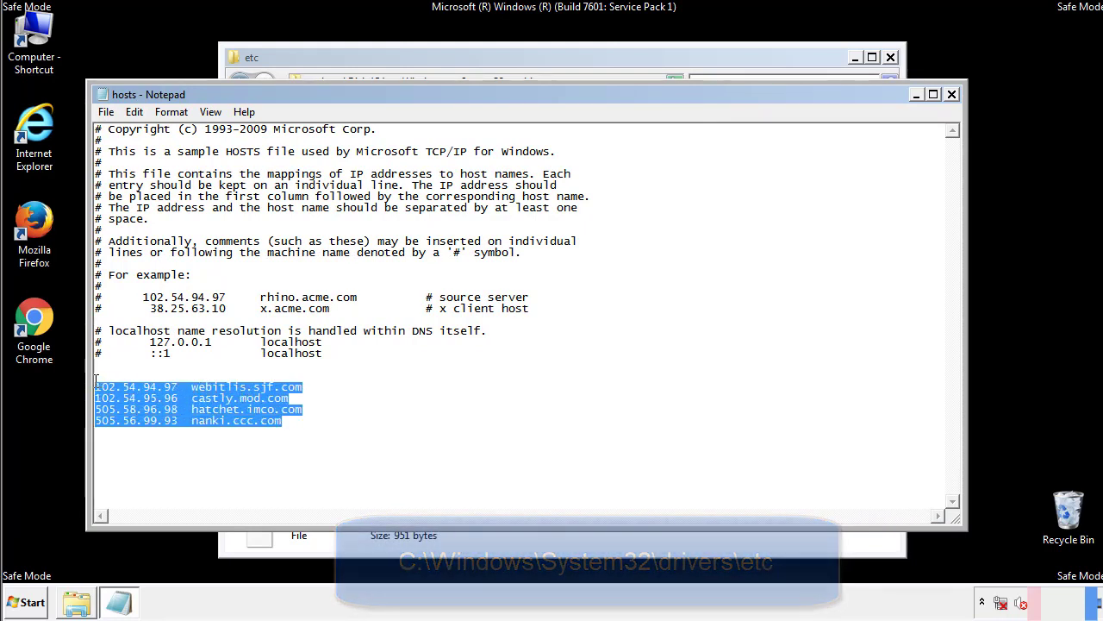
{"action": "key", "text": "Delete"}
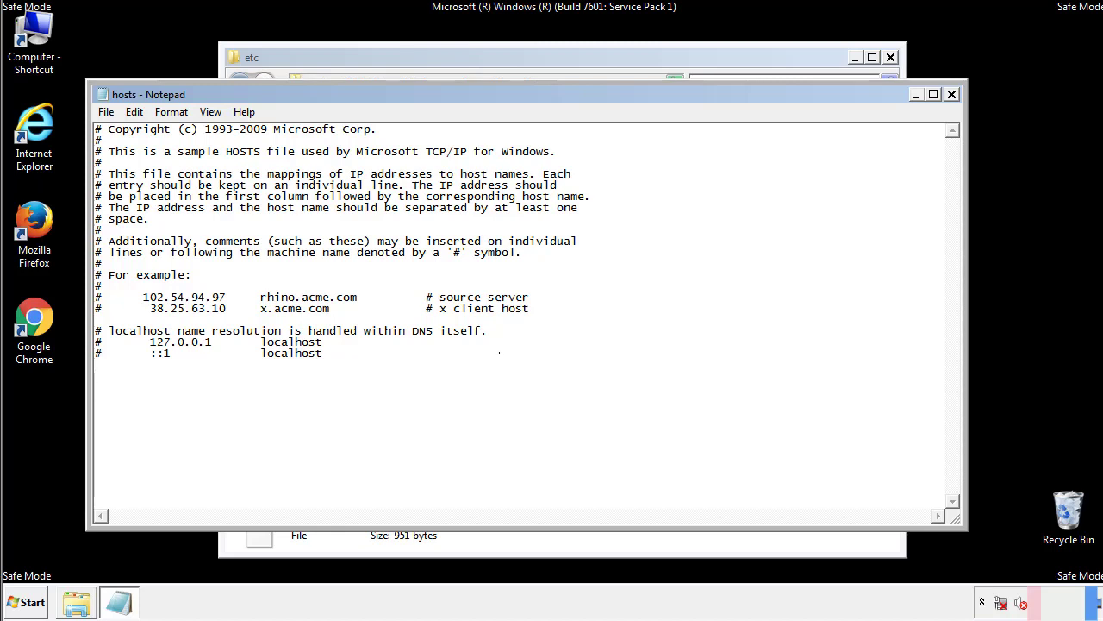
{"action": "left_click", "coordinate": [952, 95]}
{"action": "left_click", "coordinate": [488, 313]}
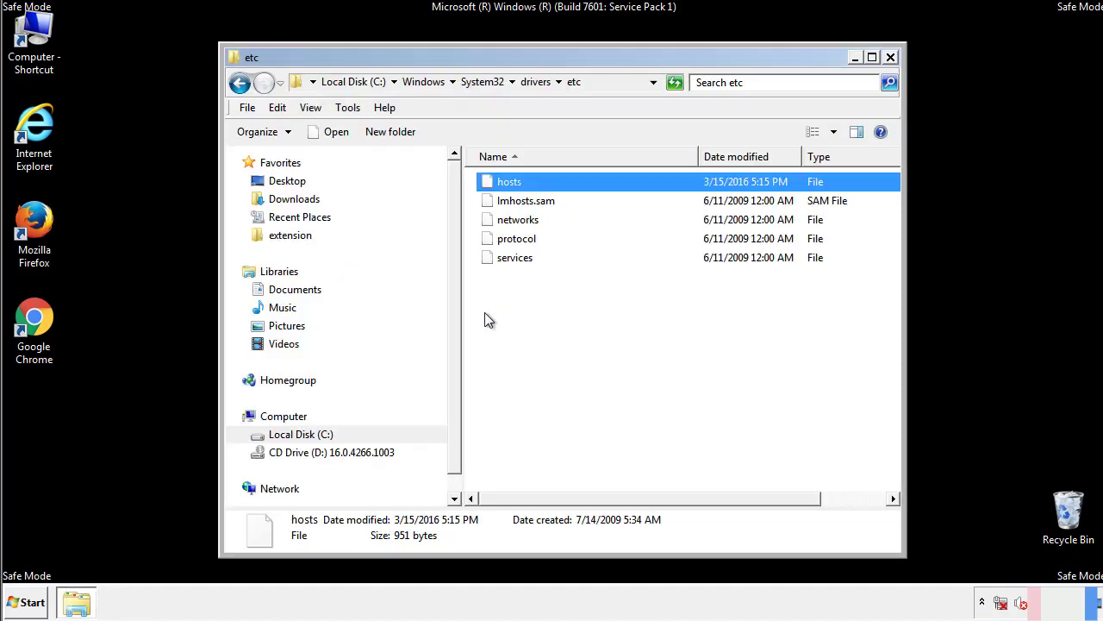
- Close the etc window and open the Startup folder from All Programs
{"action": "left_click", "coordinate": [890, 58]}
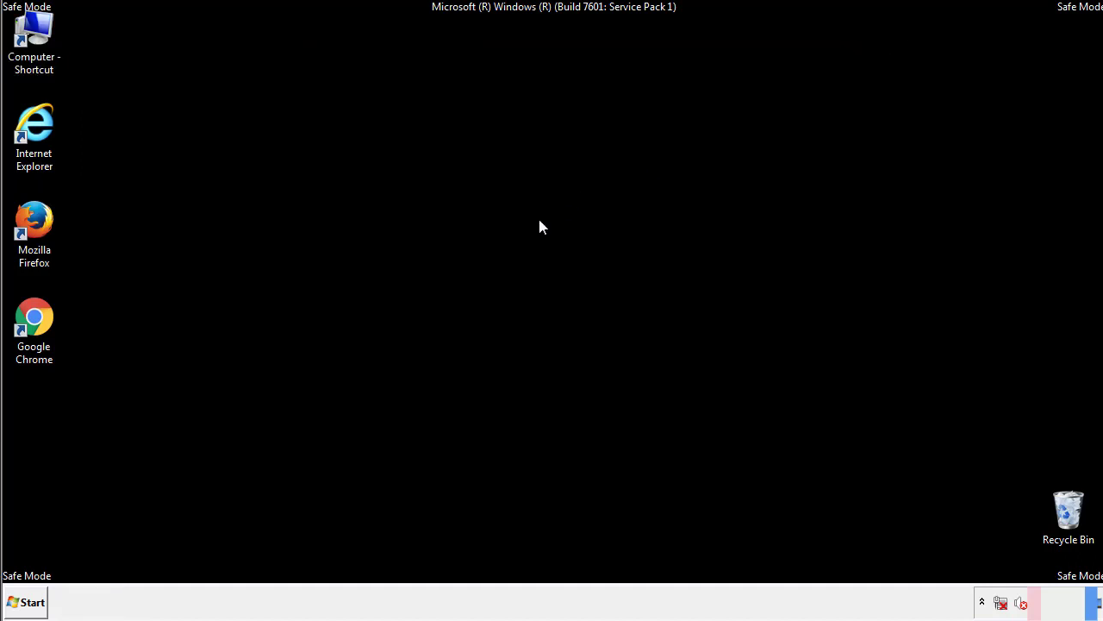
{"action": "left_click", "coordinate": [26, 603]}
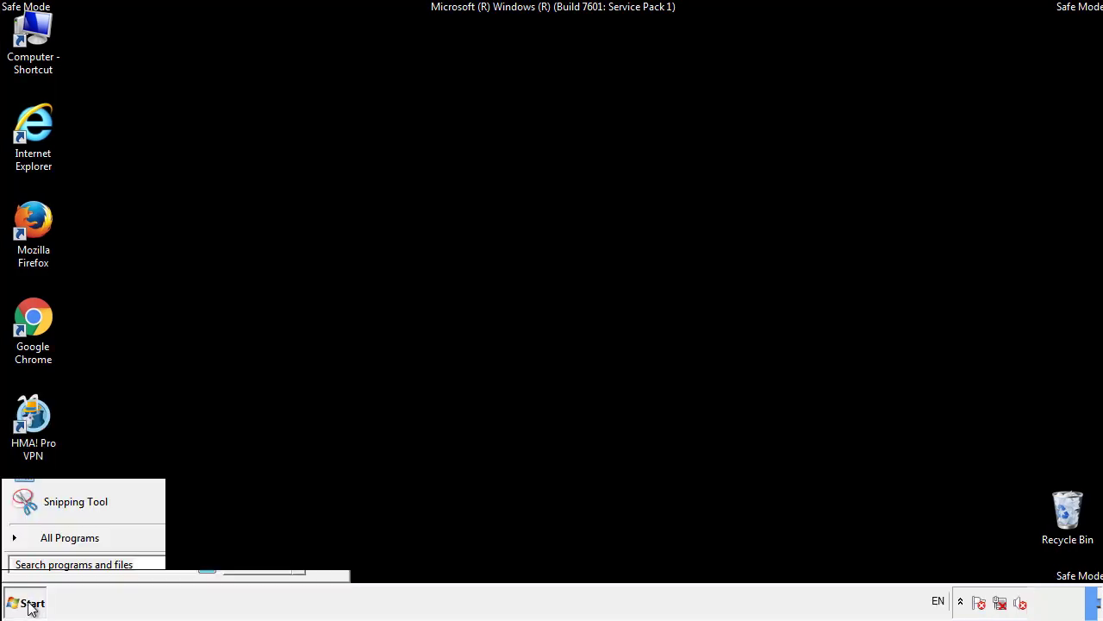
{"action": "left_click", "coordinate": [49, 544]}
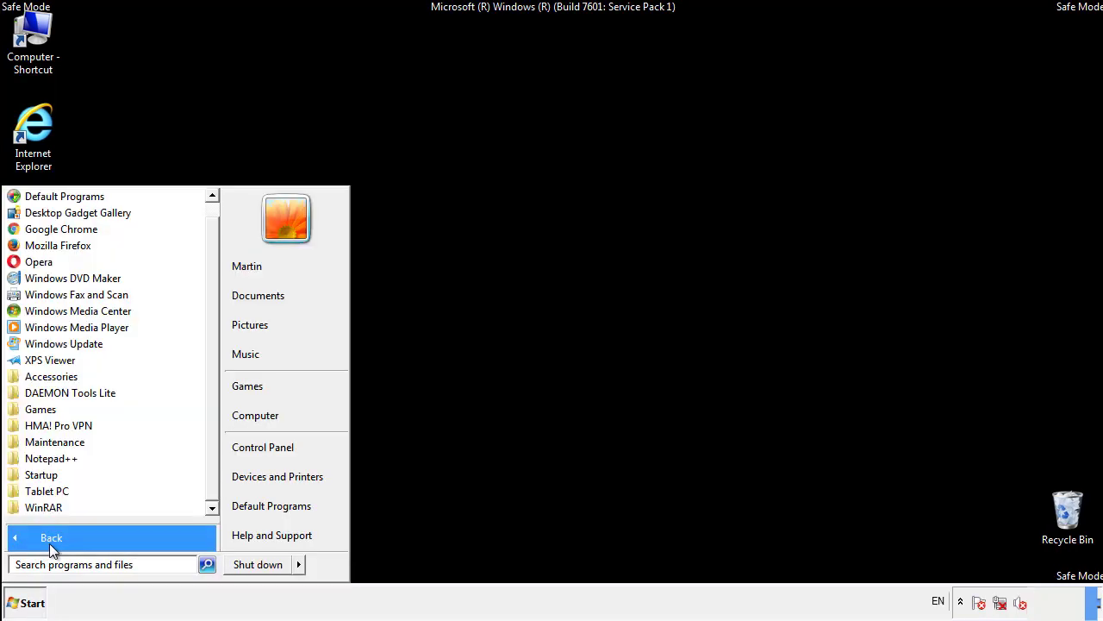
{"action": "right_click", "coordinate": [47, 475]}
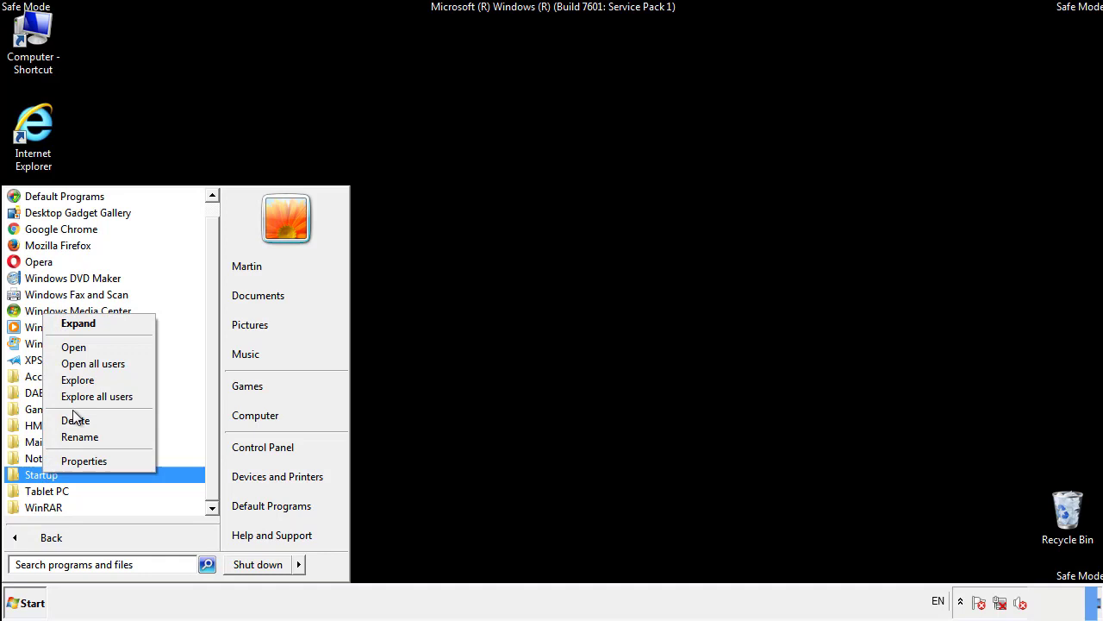
{"action": "left_click", "coordinate": [84, 347]}
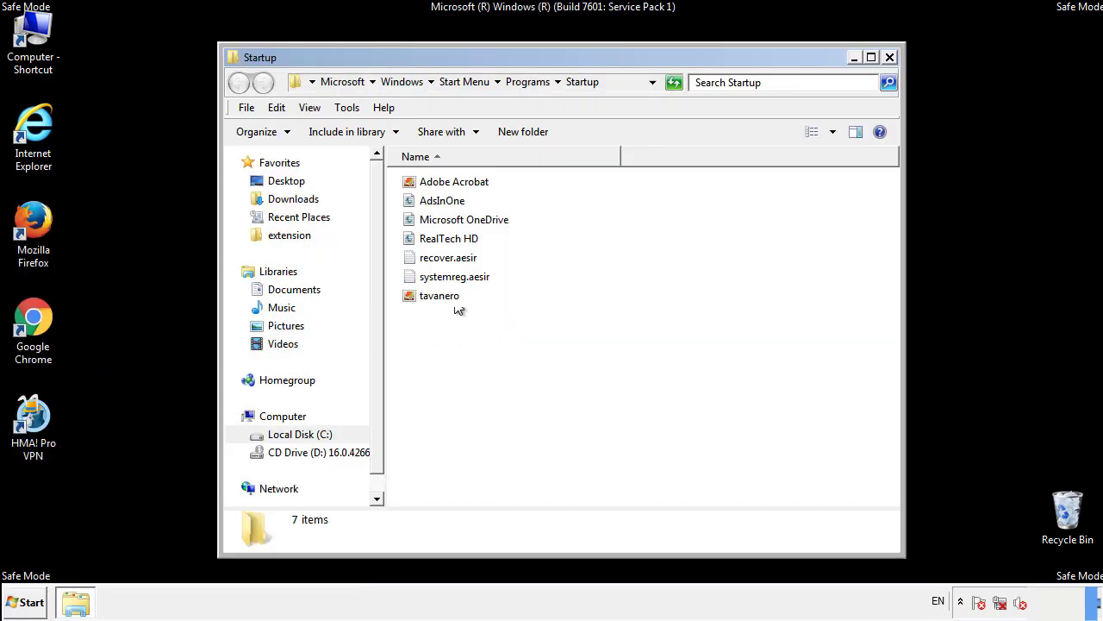
- Delete AdsInOne, recover.aesir, systemreg.aesir and tavanero from Startup, then close the folder
{"action": "left_click", "coordinate": [449, 204]}
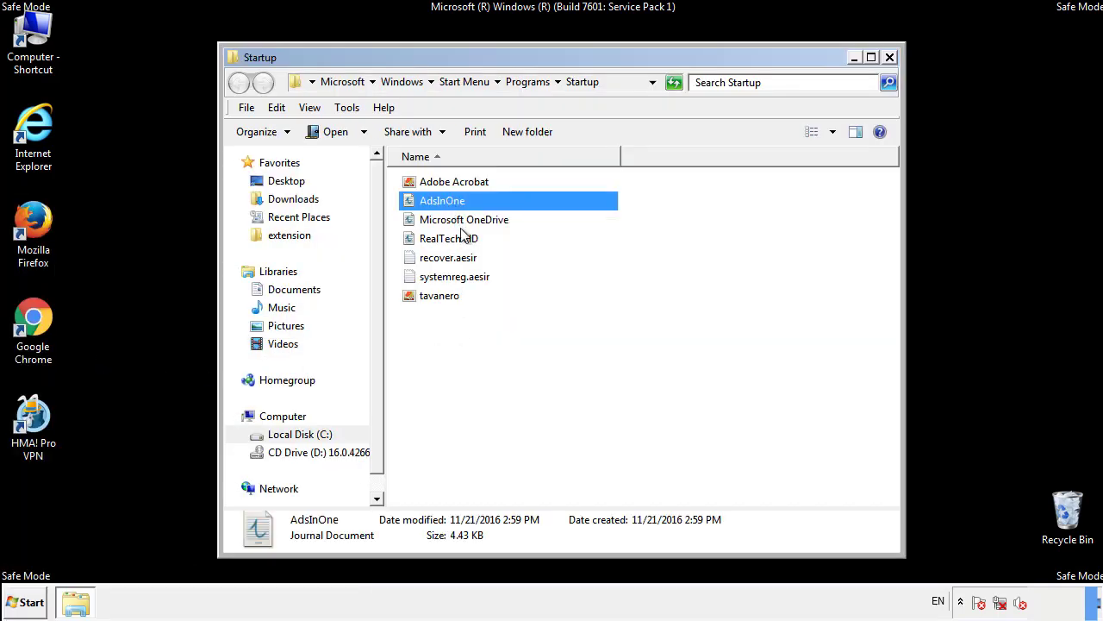
{"action": "left_click", "coordinate": [457, 257], "text": "ctrl"}
{"action": "left_click", "coordinate": [457, 277], "text": "ctrl"}
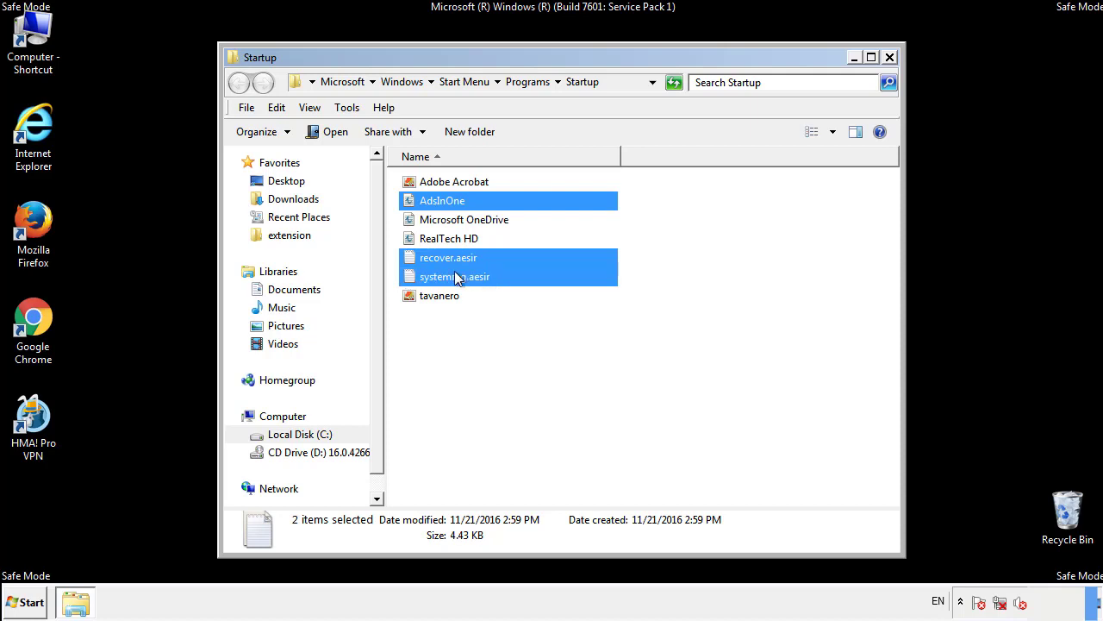
{"action": "left_click", "coordinate": [440, 293], "text": "ctrl"}
{"action": "right_click", "coordinate": [436, 297]}
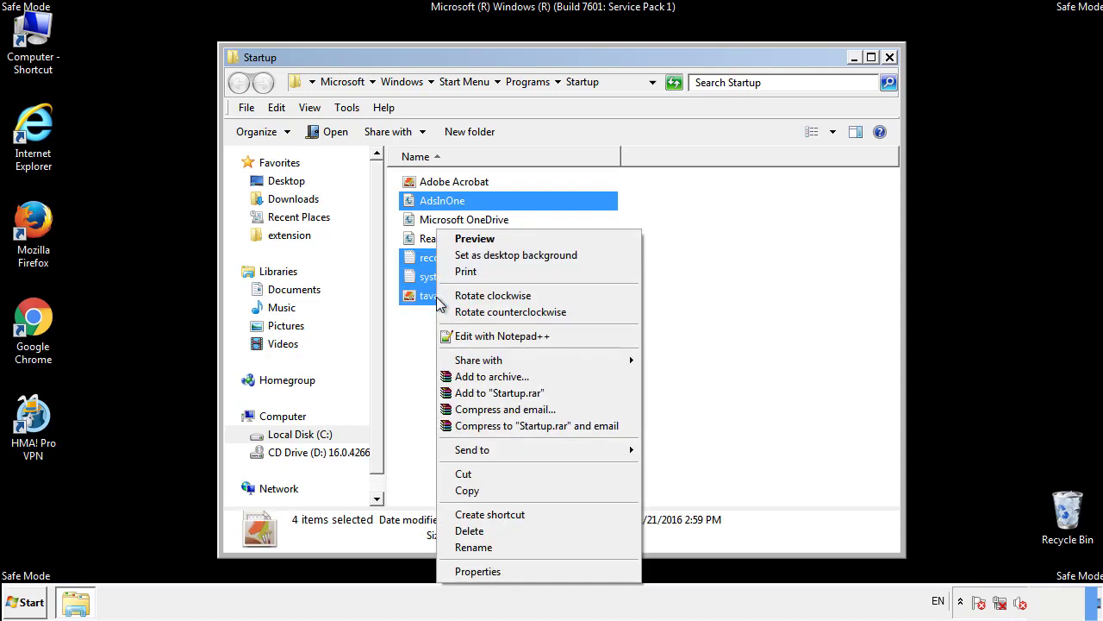
{"action": "left_click", "coordinate": [467, 530]}
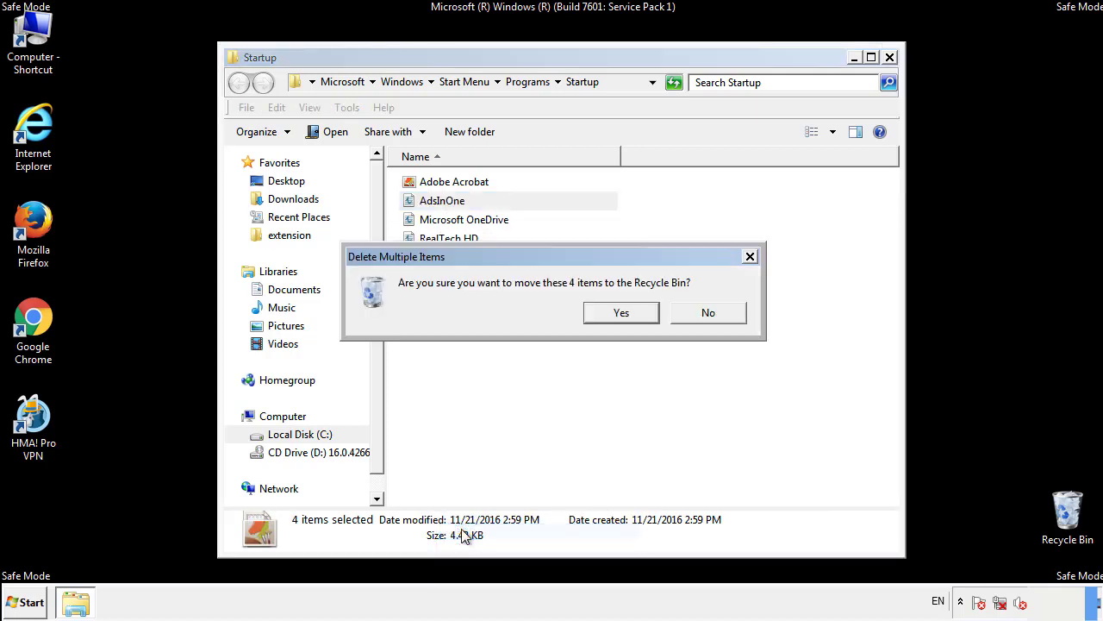
{"action": "left_click", "coordinate": [613, 313]}
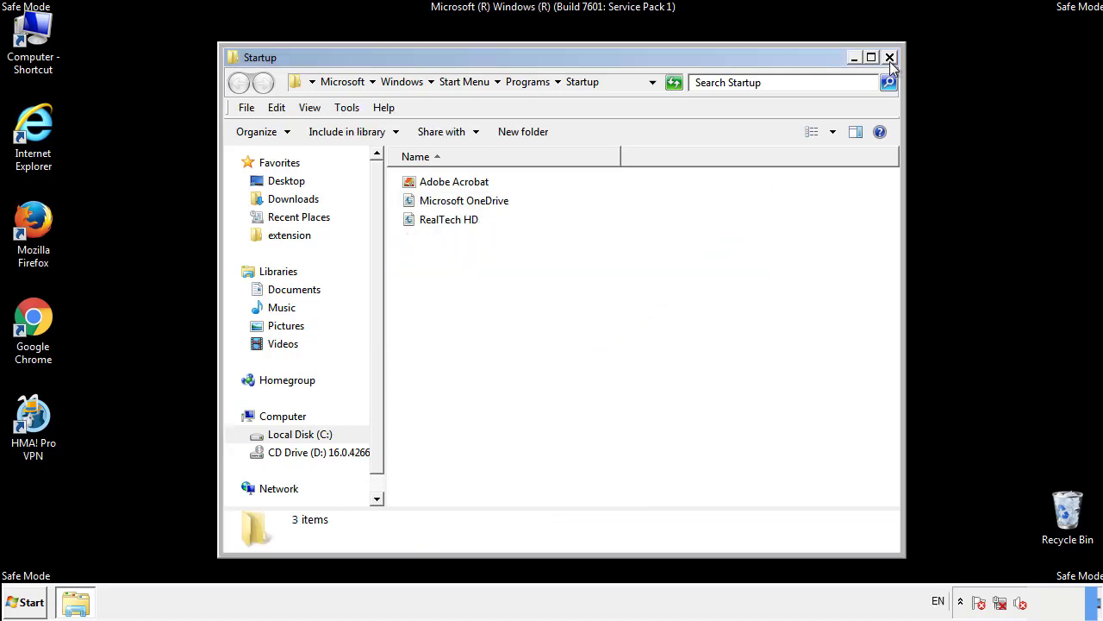
{"action": "left_click", "coordinate": [891, 59]}
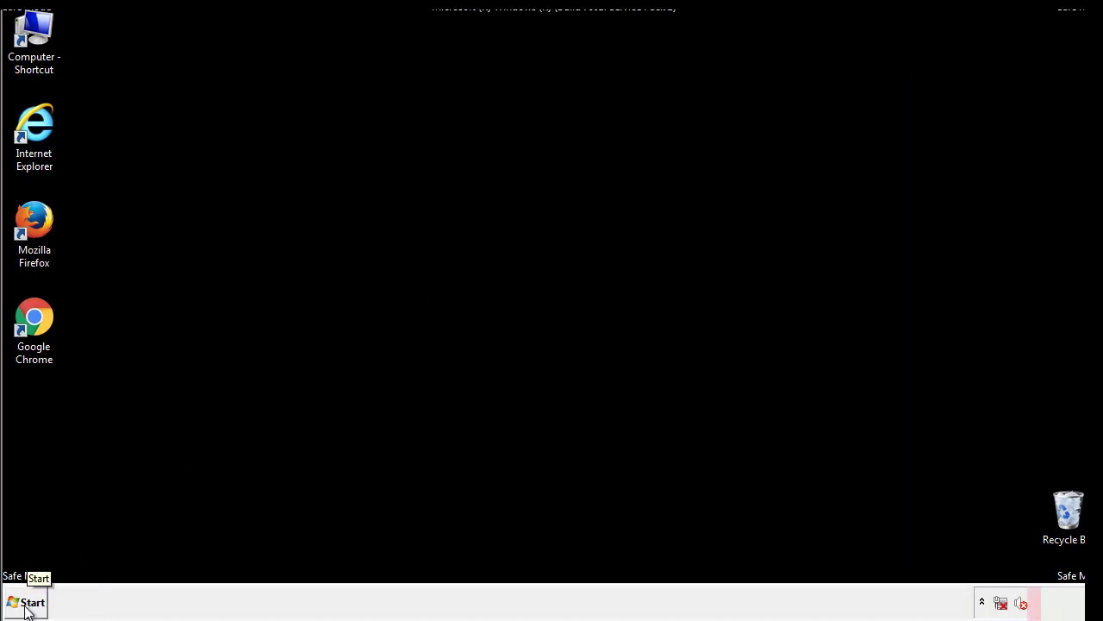
- Launch regedit from the Start menu search
{"action": "left_click", "coordinate": [26, 606]}
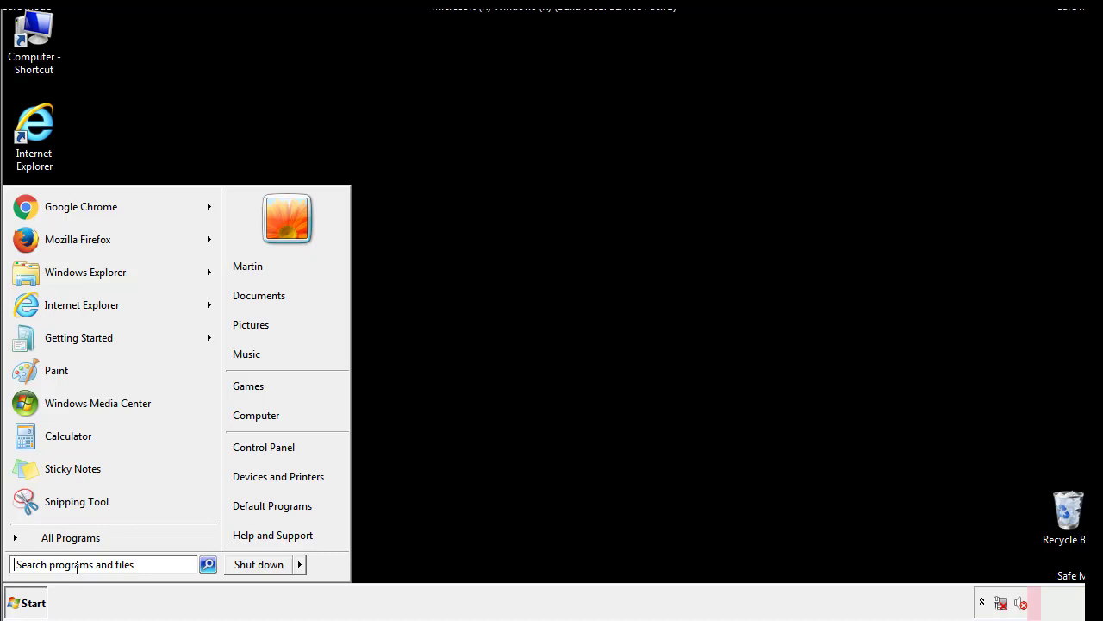
{"action": "type", "text": "reged"}
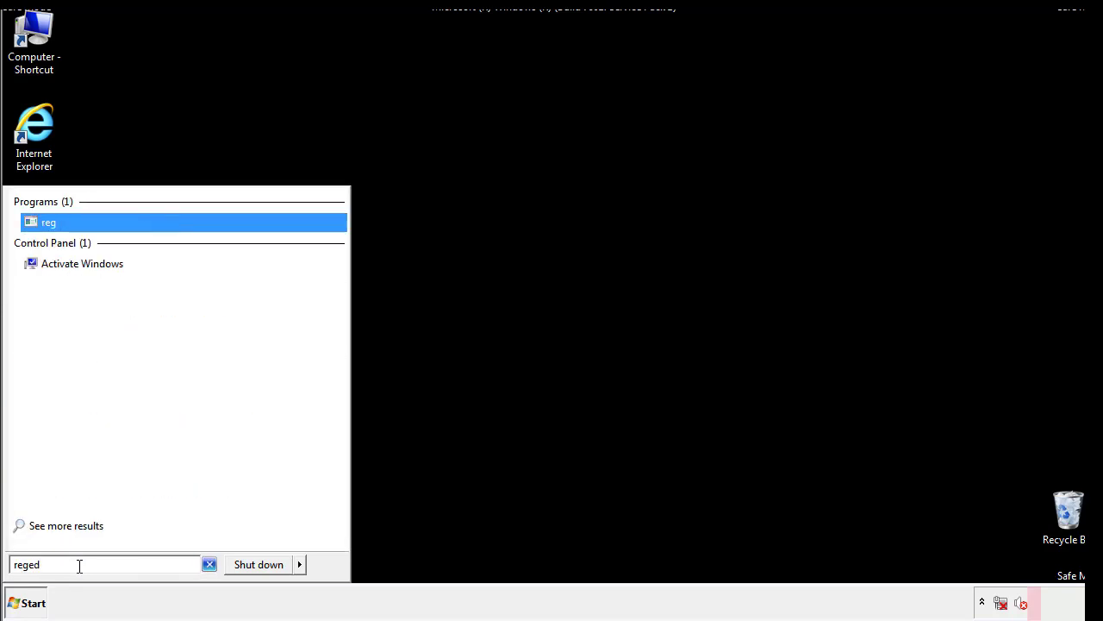
{"action": "type", "text": "it"}
{"action": "key", "text": "Return"}
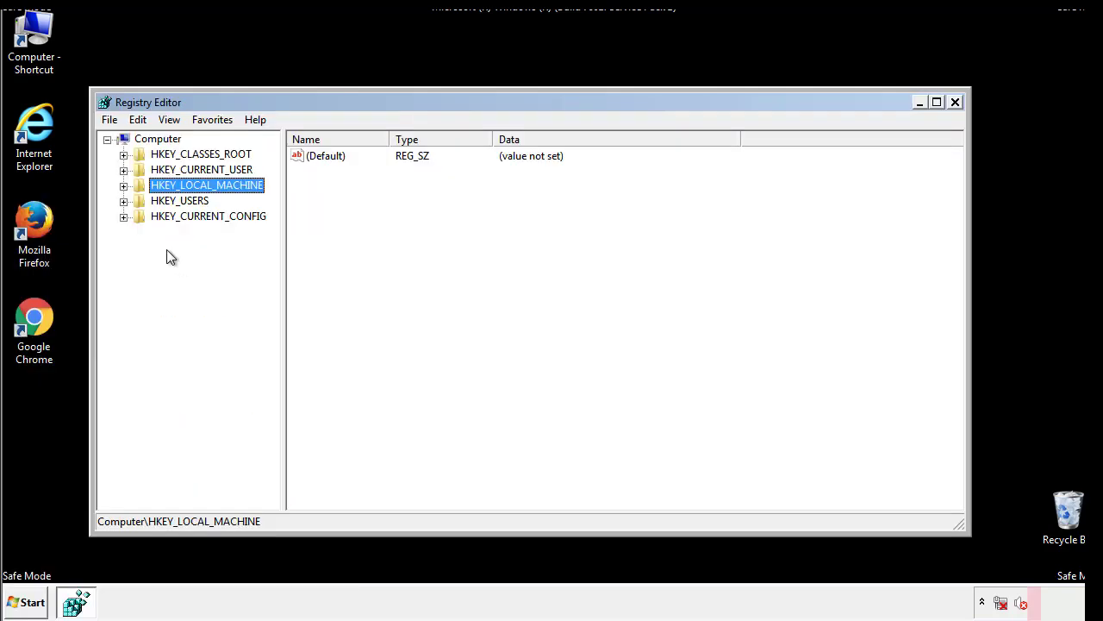
- Expand HKEY_LOCAL_MACHINE\SOFTWARE\Microsoft\Windows\CurrentVersion to reveal the Run and RunOnce keys
{"action": "left_click", "coordinate": [123, 185]}
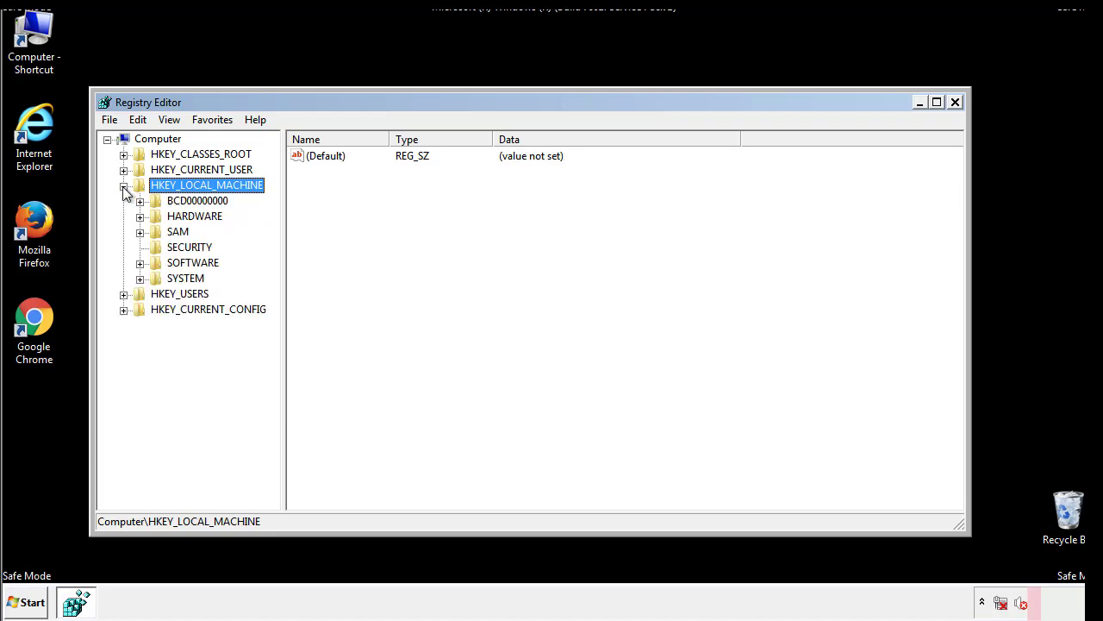
{"action": "left_click", "coordinate": [140, 263]}
{"action": "scroll", "coordinate": [271, 254], "scroll_direction": "down", "scroll_amount": 1}
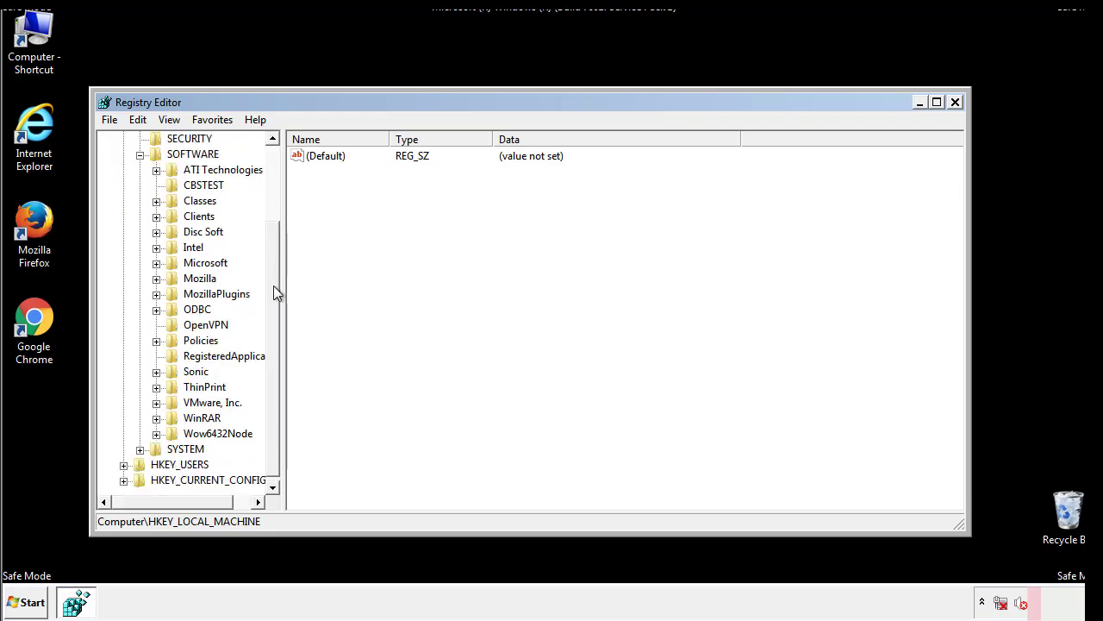
{"action": "left_click", "coordinate": [156, 264]}
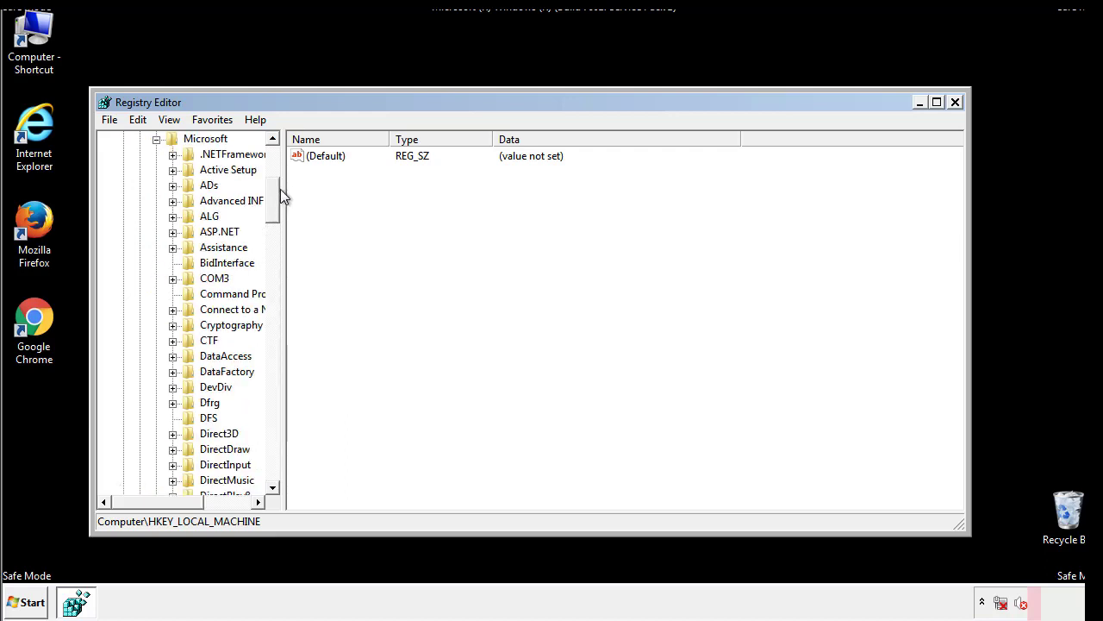
{"action": "mouse_move", "coordinate": [271, 211]}
{"action": "left_mouse_down"}
{"action": "mouse_move", "coordinate": [272, 455]}
{"action": "mouse_move", "coordinate": [274, 438]}
{"action": "left_mouse_up"}
{"action": "left_click", "coordinate": [173, 264]}
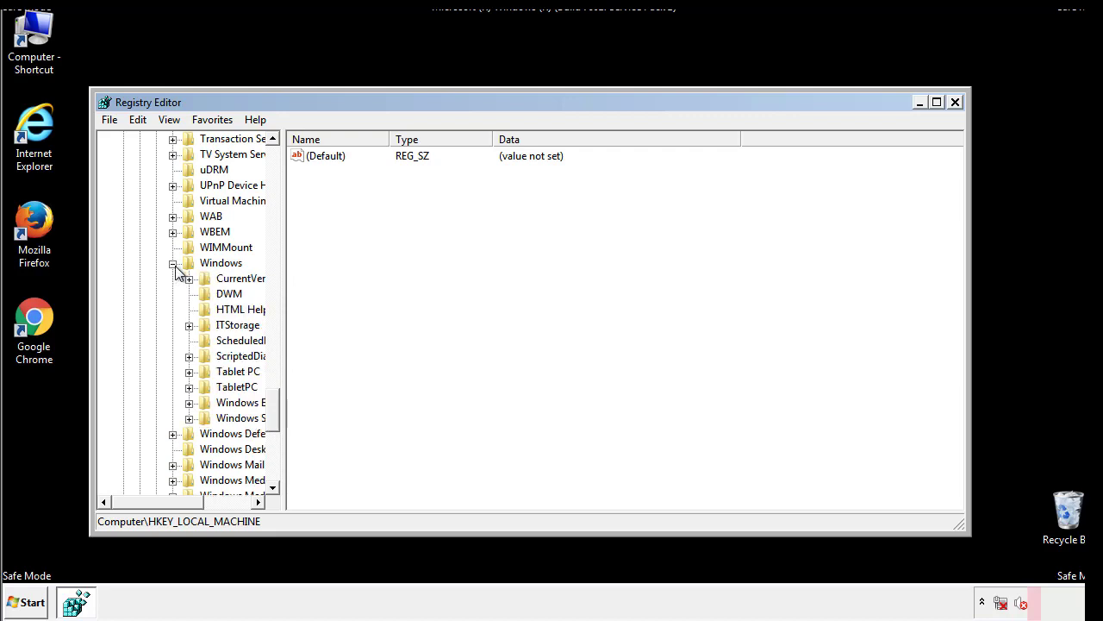
{"action": "left_click_drag", "start_coordinate": [150, 503], "coordinate": [176, 505]}
{"action": "left_click", "coordinate": [142, 279]}
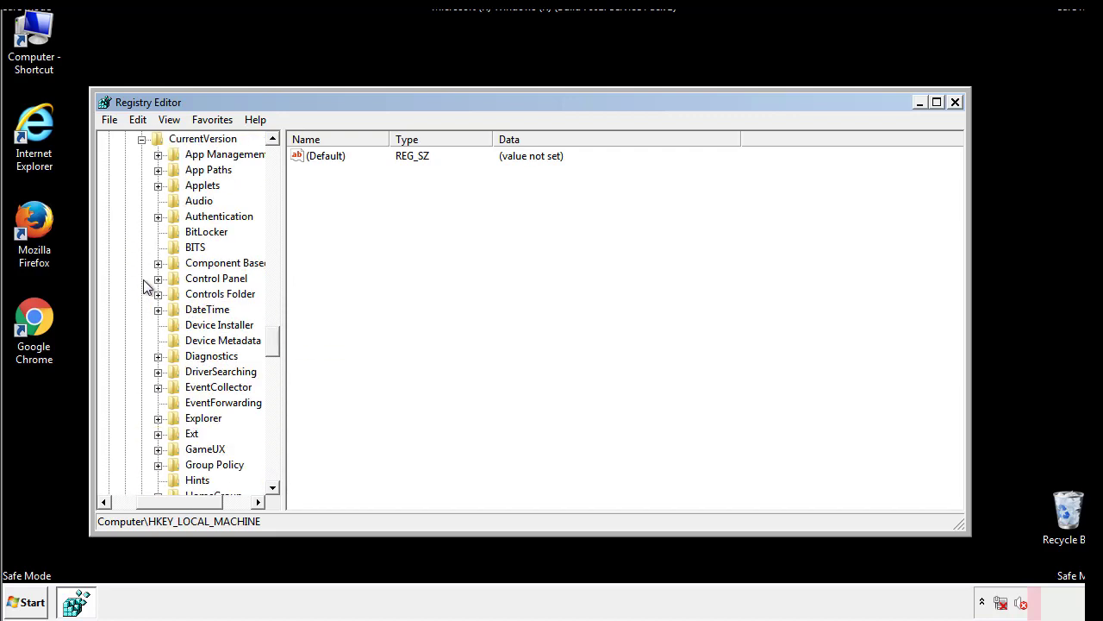
{"action": "mouse_move", "coordinate": [280, 340]}
{"action": "left_mouse_down"}
{"action": "mouse_move", "coordinate": [275, 412]}
{"action": "mouse_move", "coordinate": [272, 393]}
{"action": "left_mouse_up"}
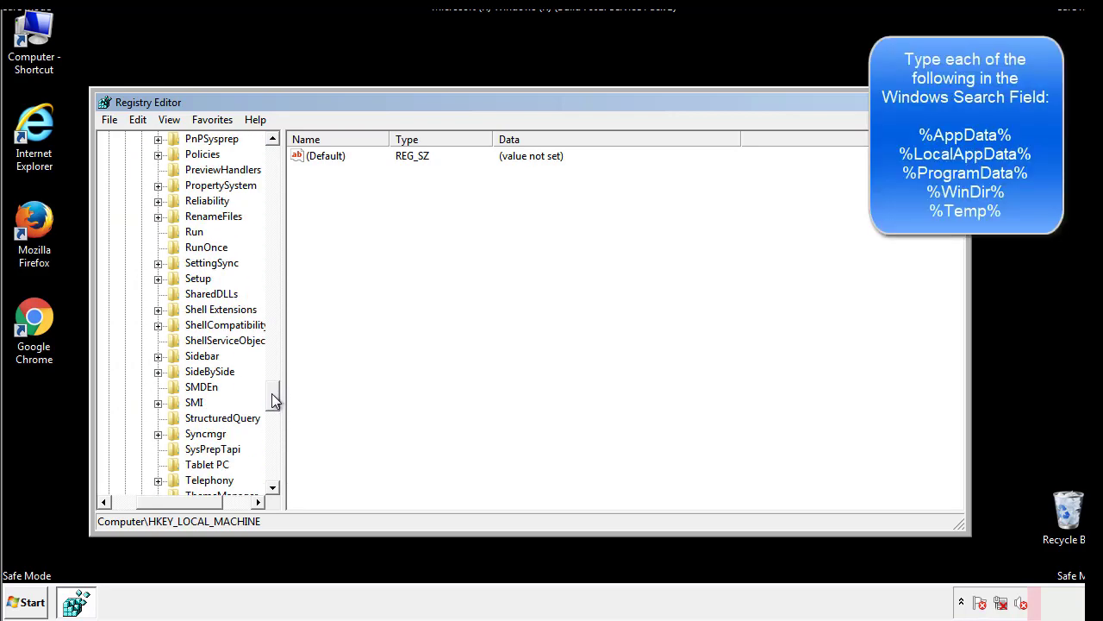
- Delete the tappi.loc value from the HKLM Run key, keeping only the VMware entry
{"action": "left_click", "coordinate": [183, 233]}
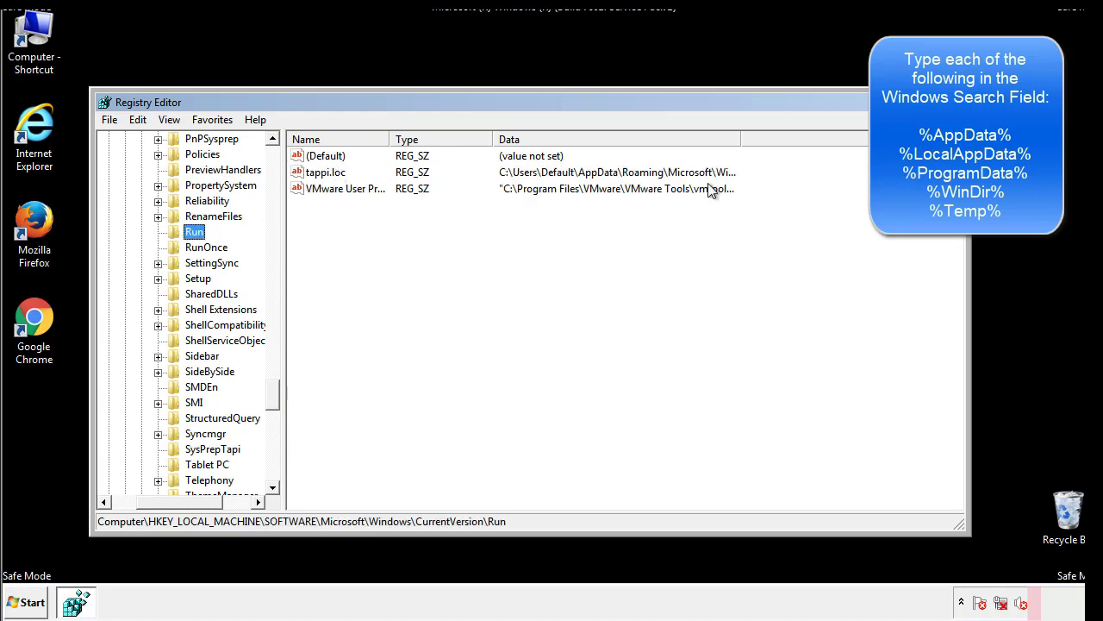
{"action": "left_click", "coordinate": [327, 177]}
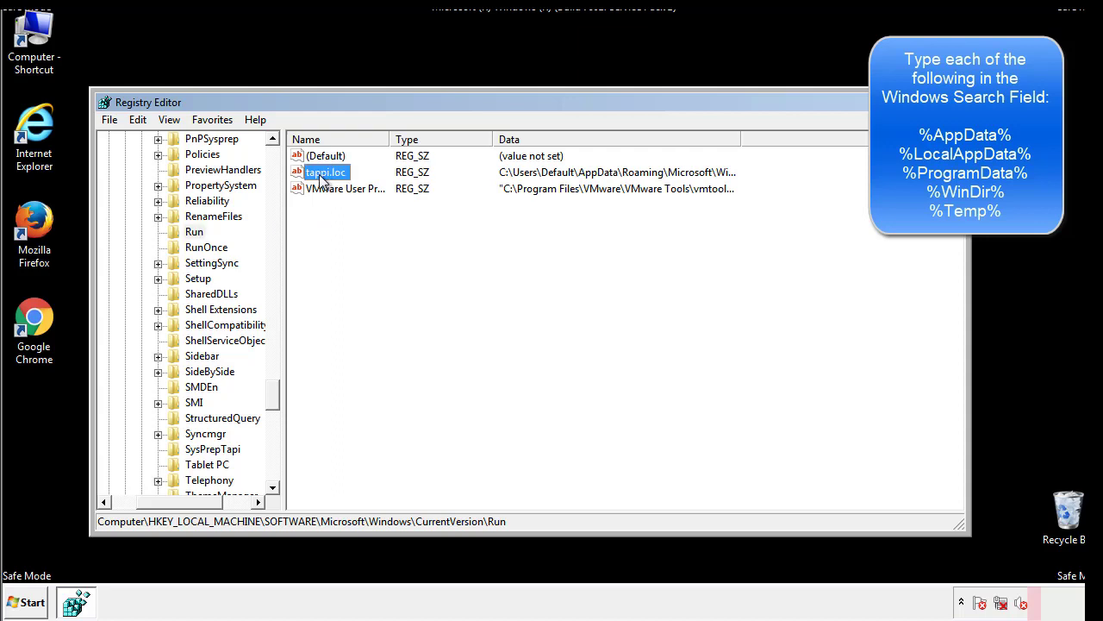
{"action": "right_click", "coordinate": [326, 177]}
{"action": "left_click", "coordinate": [344, 224]}
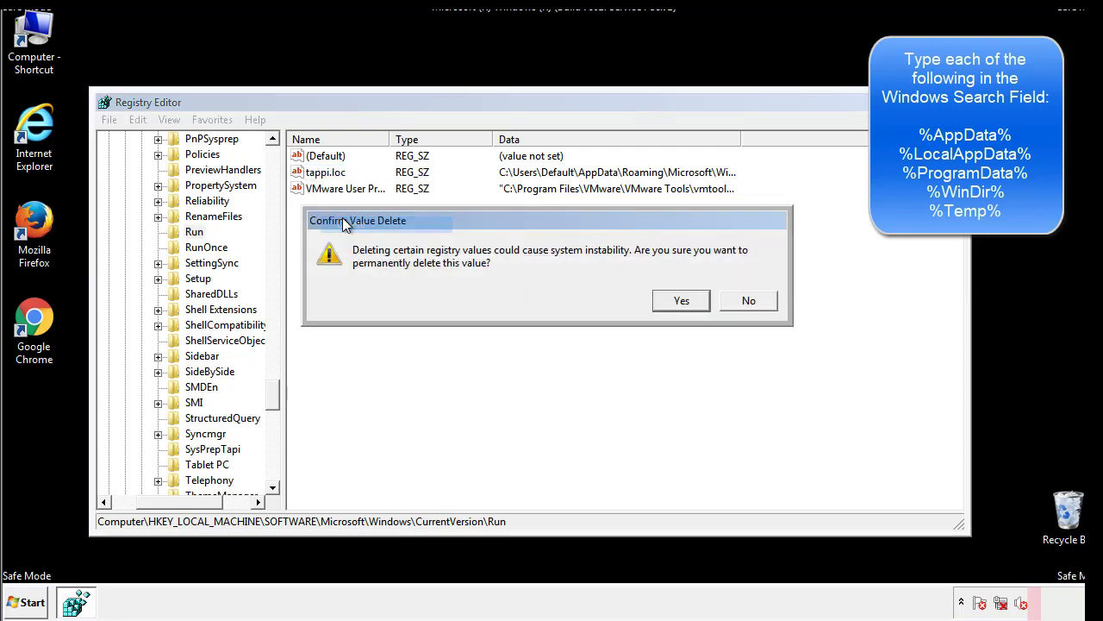
{"action": "left_click", "coordinate": [670, 303]}
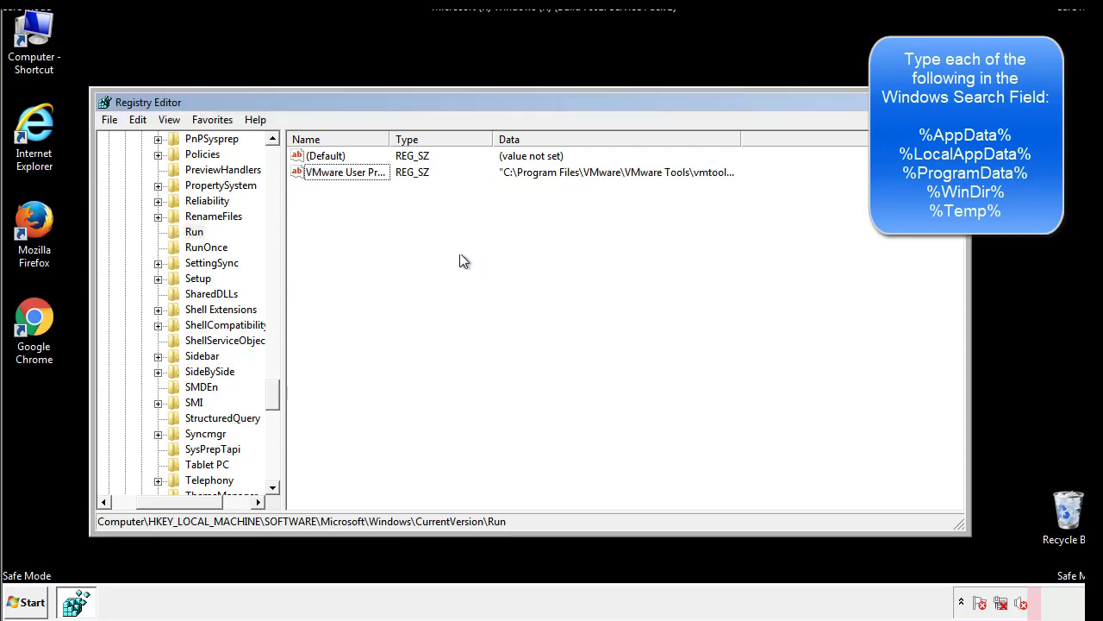
{"action": "left_click_drag", "start_coordinate": [275, 388], "coordinate": [274, 470]}
{"action": "left_click_drag", "start_coordinate": [212, 502], "coordinate": [140, 509]}
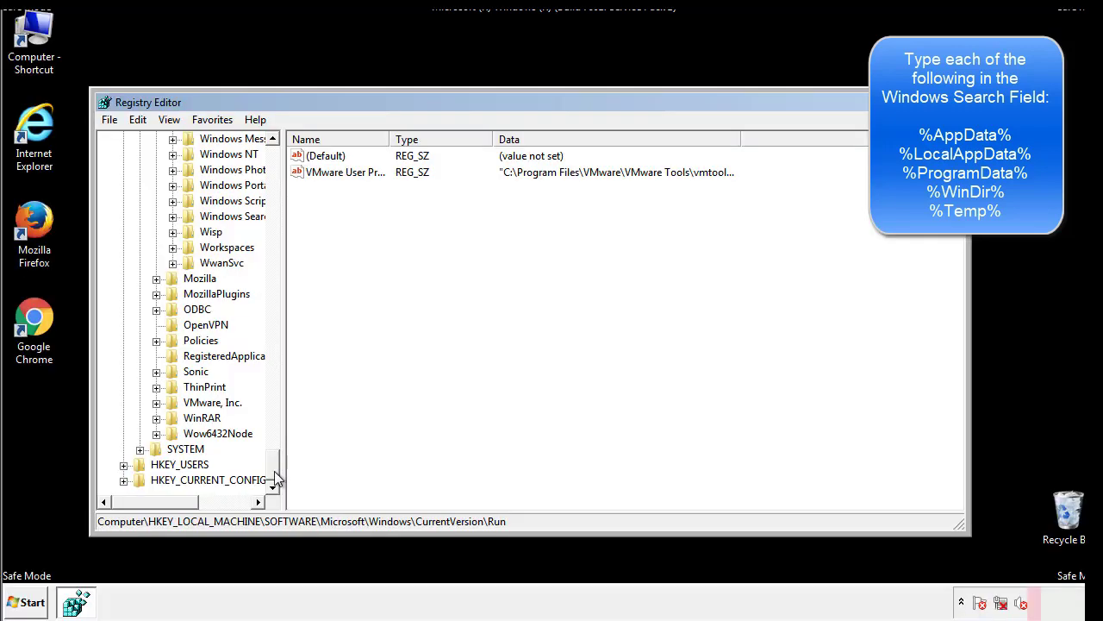
{"action": "left_click_drag", "start_coordinate": [274, 472], "coordinate": [281, 164]}
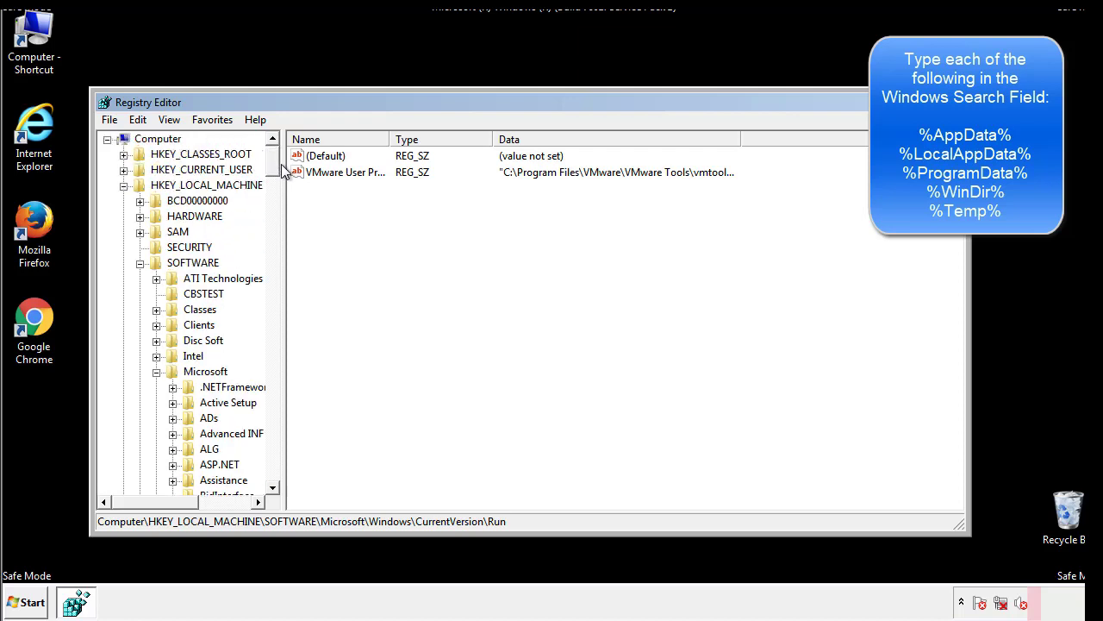
- Collapse HKLM and expand HKEY_CURRENT_USER\Software\Microsoft\Windows\CurrentVersion
{"action": "left_click", "coordinate": [123, 185]}
{"action": "left_click", "coordinate": [123, 170]}
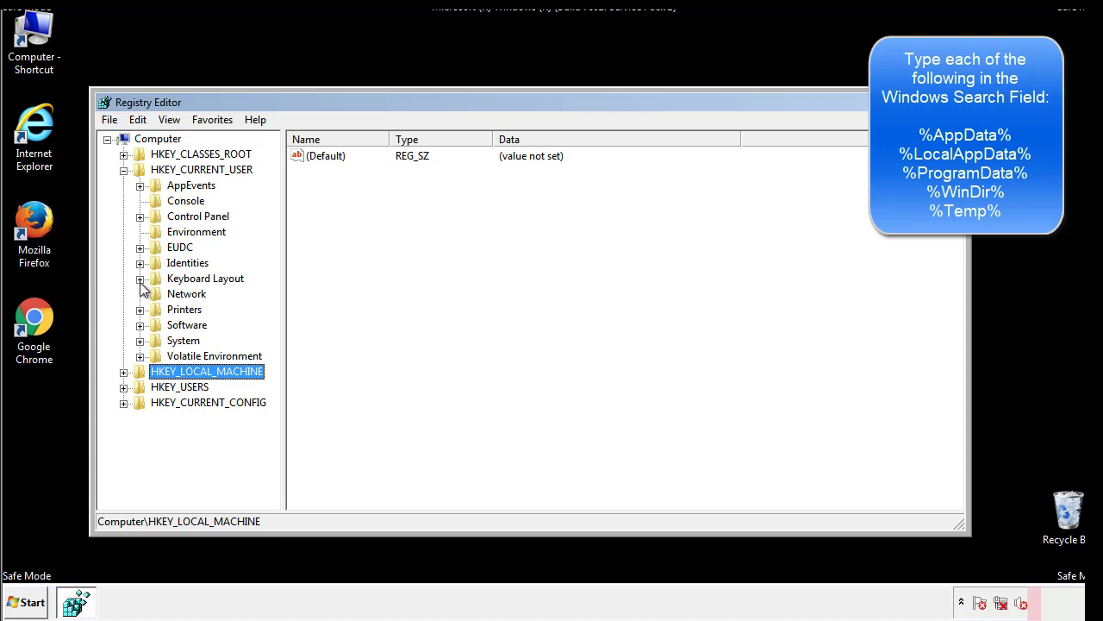
{"action": "left_click", "coordinate": [139, 325]}
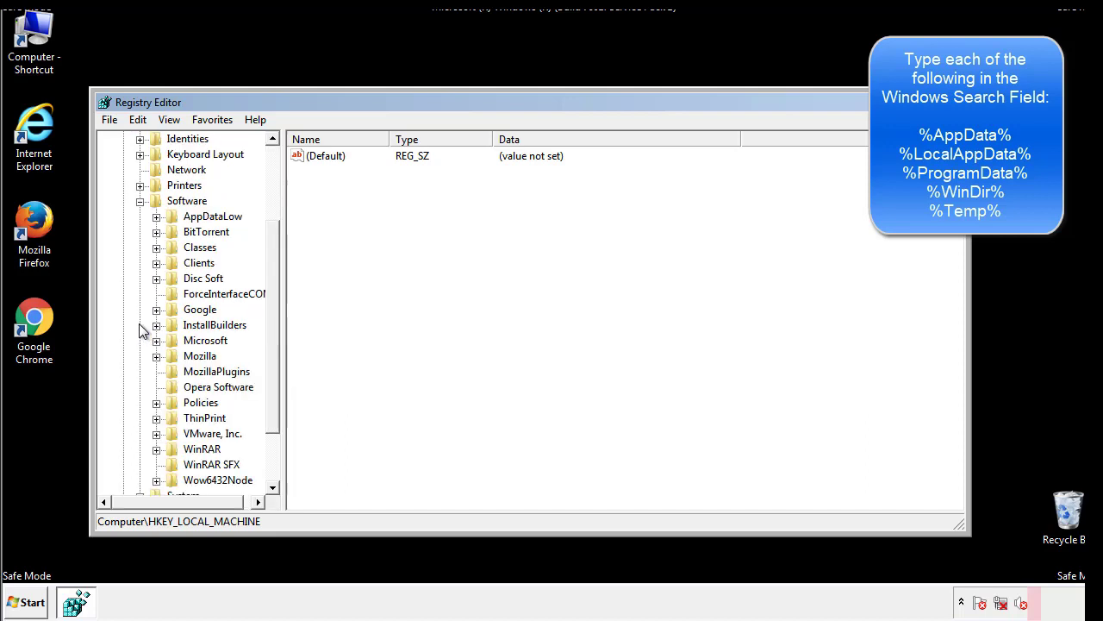
{"action": "left_click_drag", "start_coordinate": [271, 312], "coordinate": [270, 328]}
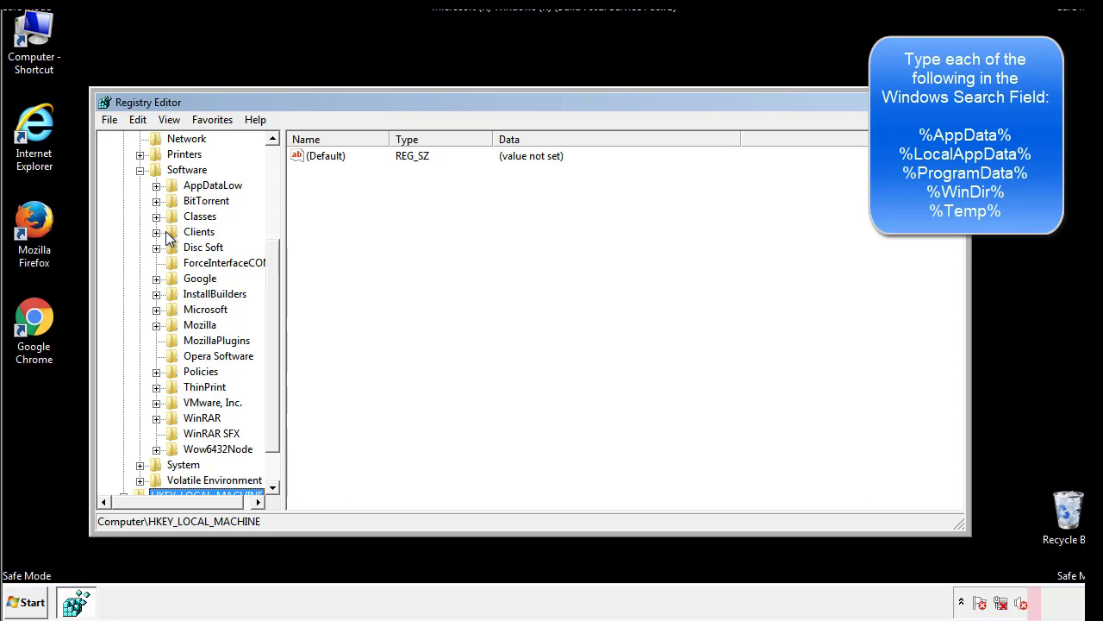
{"action": "left_click", "coordinate": [156, 310]}
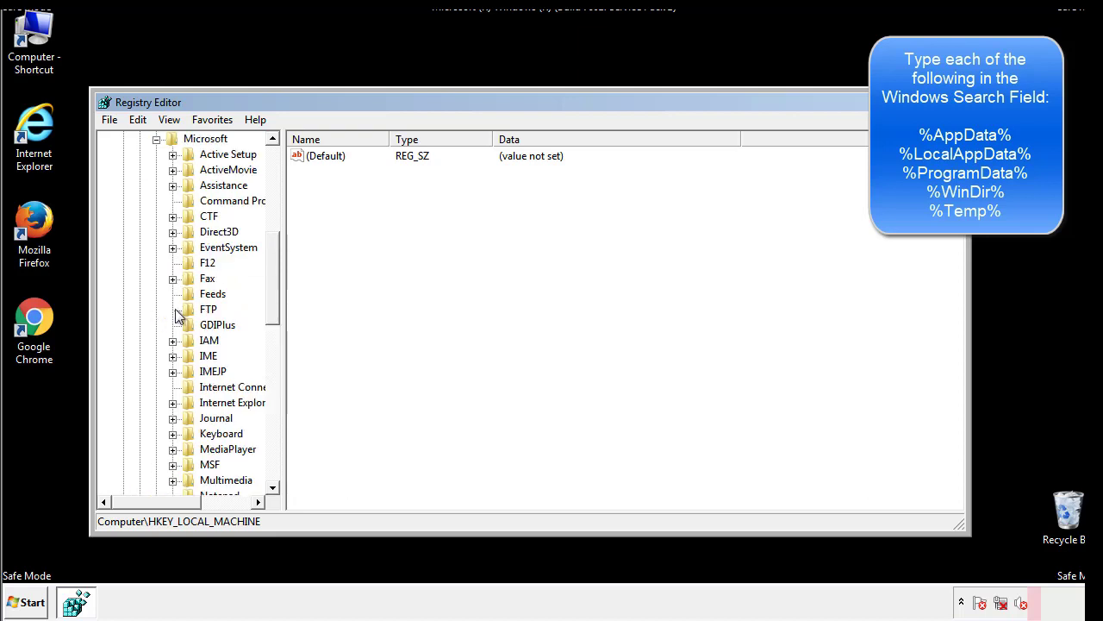
{"action": "left_click_drag", "start_coordinate": [271, 252], "coordinate": [272, 360]}
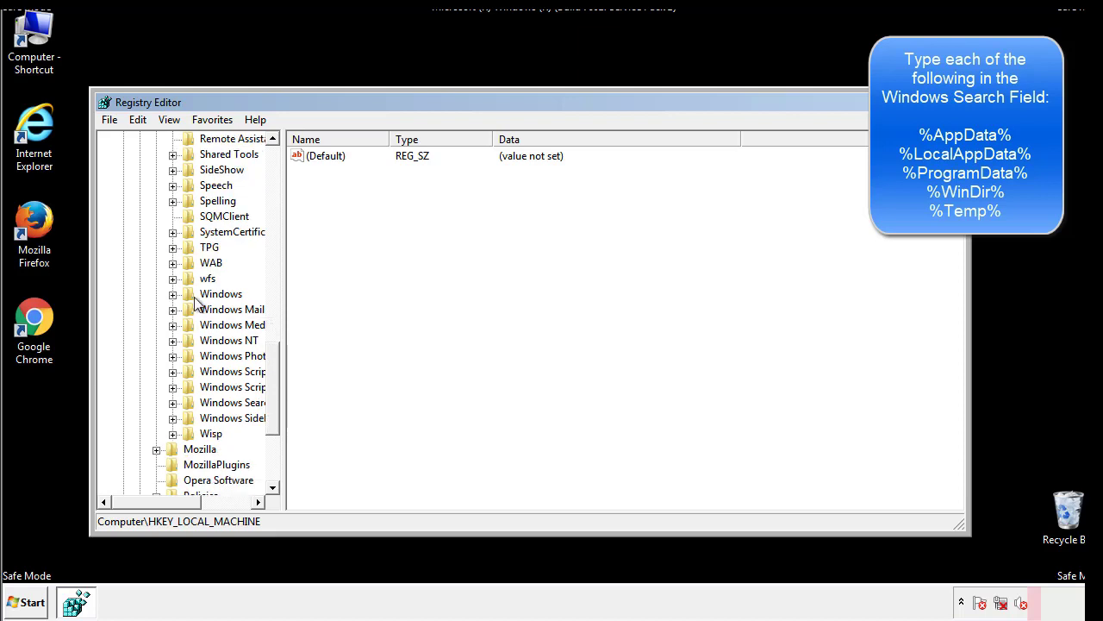
{"action": "left_click", "coordinate": [172, 294]}
{"action": "left_click", "coordinate": [189, 309]}
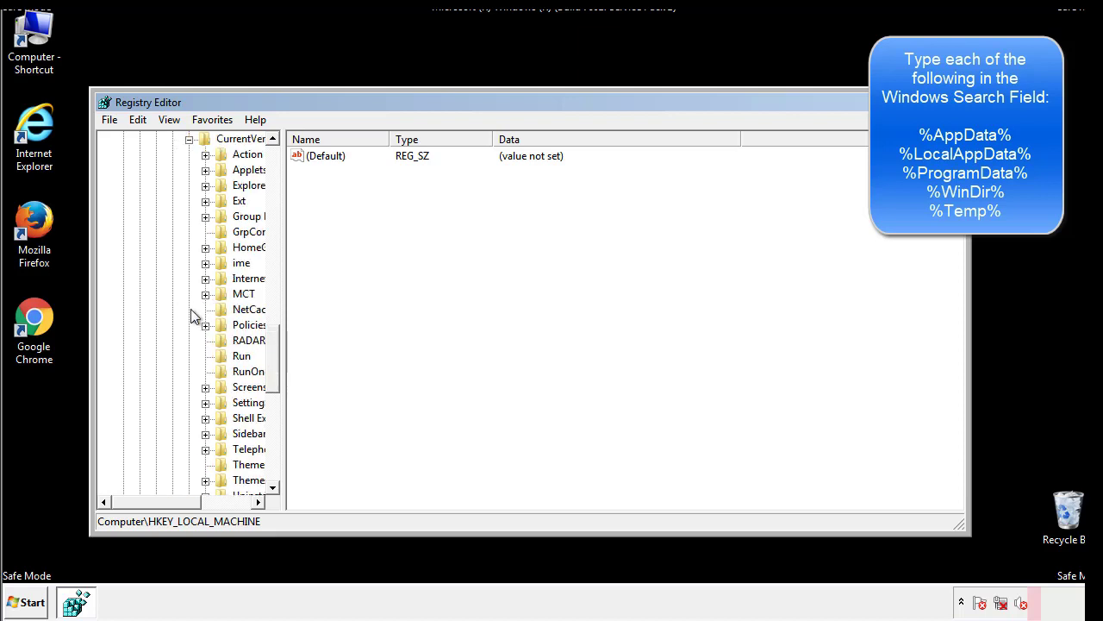
- Inspect the HKCU Run key's values (only DAEMON Tools), then collapse the Windows key
{"action": "left_click_drag", "start_coordinate": [168, 509], "coordinate": [194, 502]}
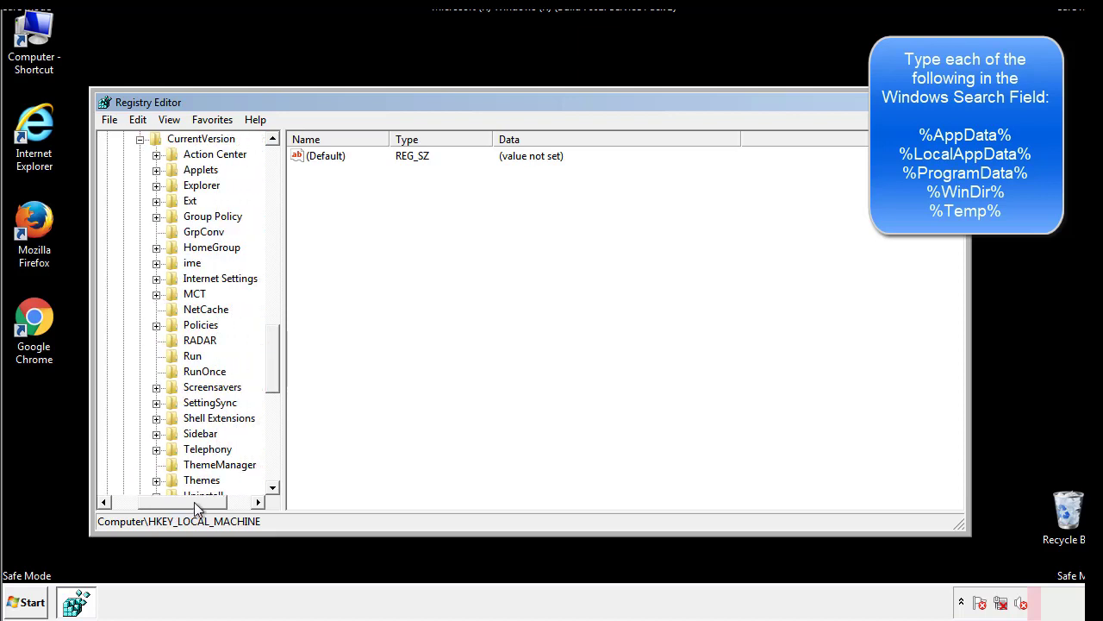
{"action": "left_click", "coordinate": [189, 352]}
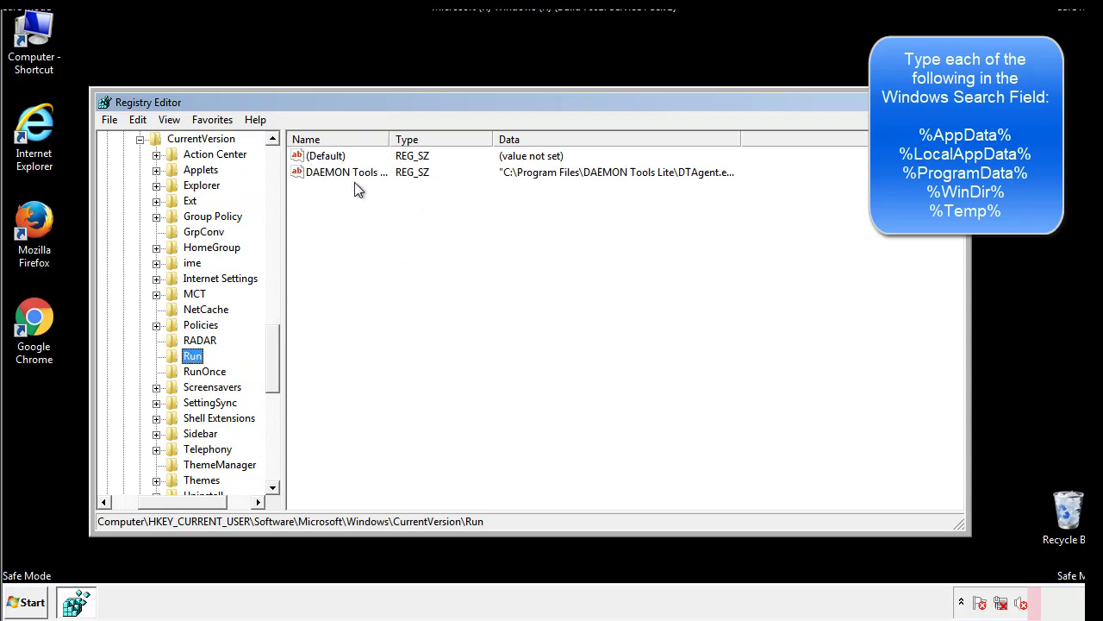
{"action": "left_click", "coordinate": [469, 198]}
{"action": "left_click_drag", "start_coordinate": [182, 499], "coordinate": [161, 501]}
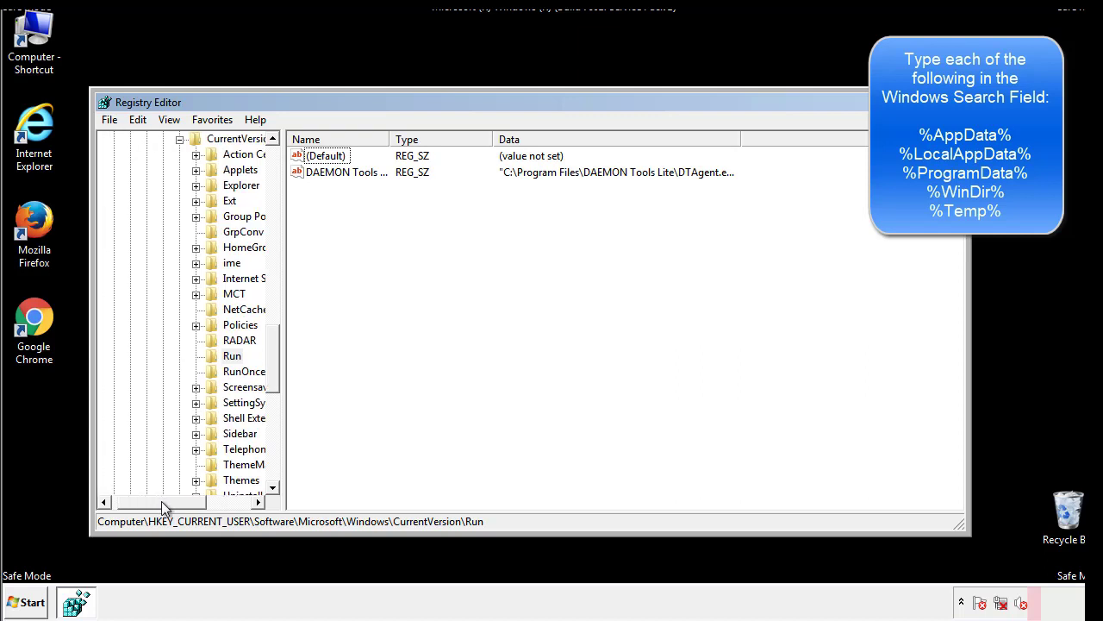
{"action": "left_click_drag", "start_coordinate": [279, 374], "coordinate": [272, 359]}
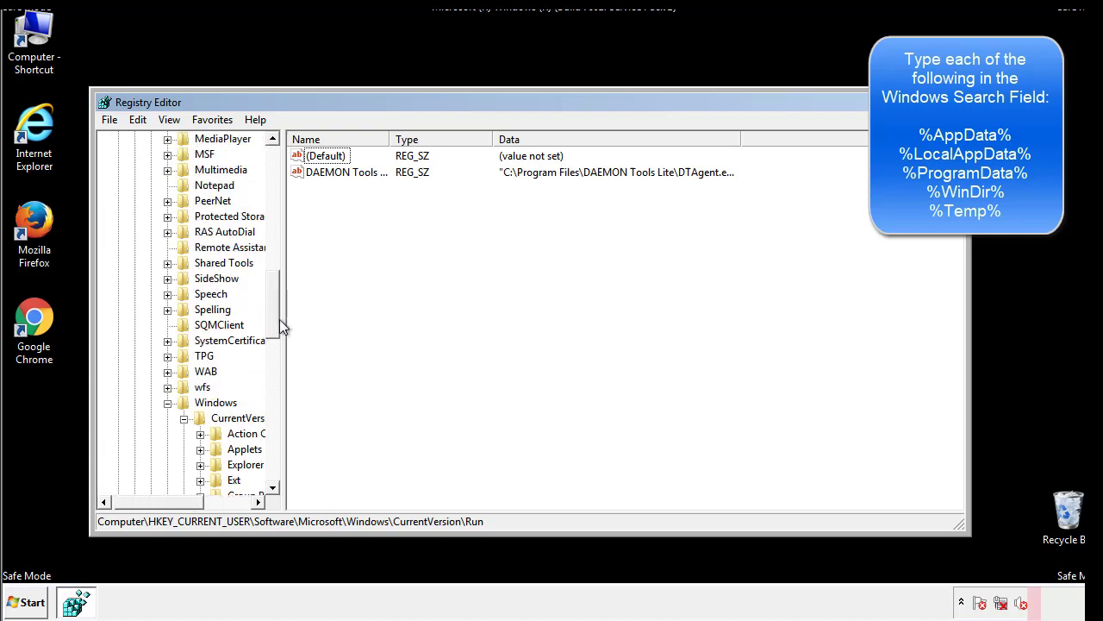
{"action": "left_click", "coordinate": [167, 402]}
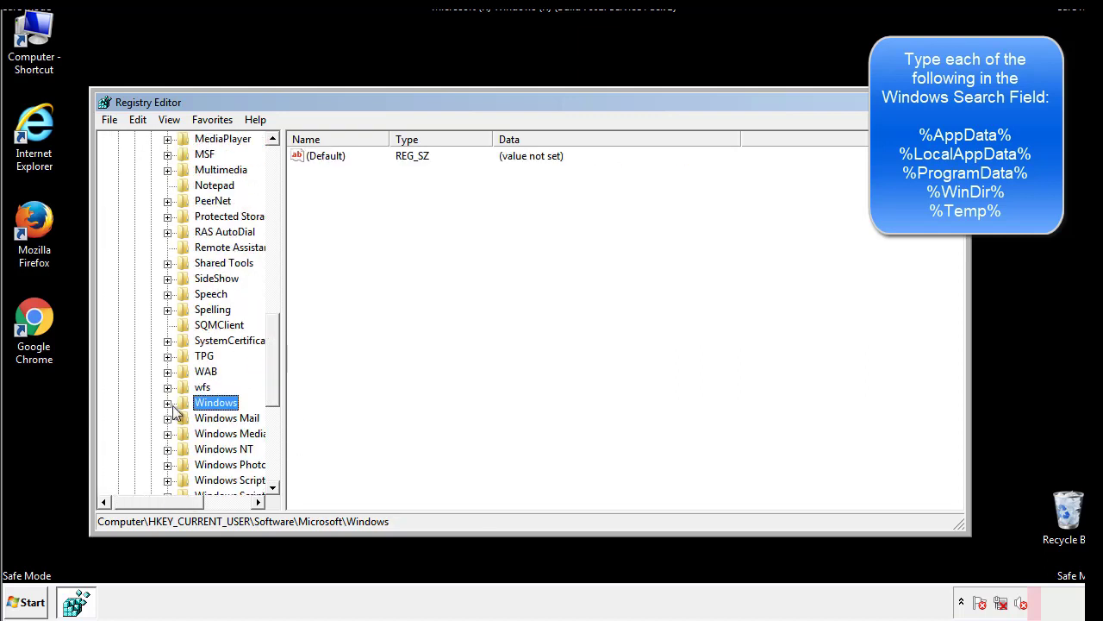
- Search the registry for %temp% to reach the Temporary Files cleanup key
{"action": "left_click_drag", "start_coordinate": [277, 384], "coordinate": [277, 213]}
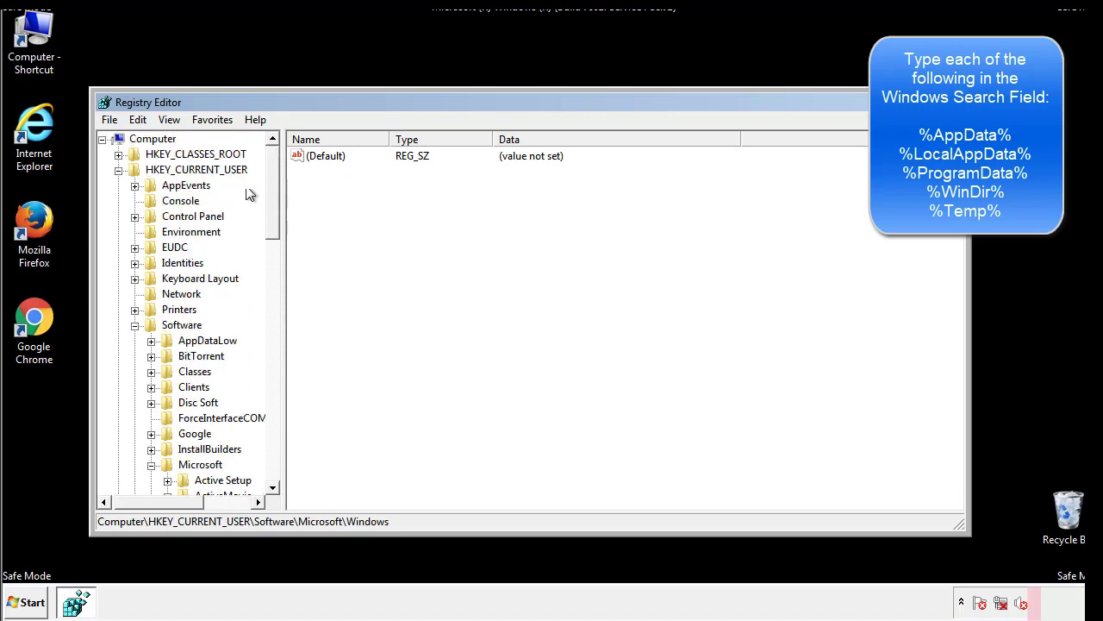
{"action": "left_click", "coordinate": [138, 119]}
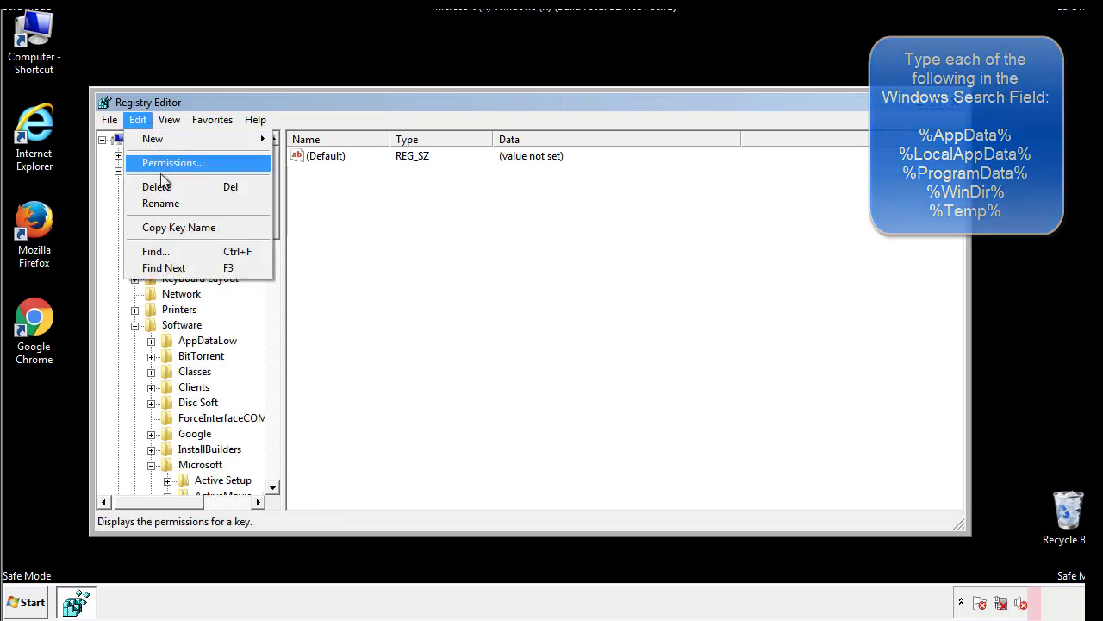
{"action": "left_click", "coordinate": [156, 250]}
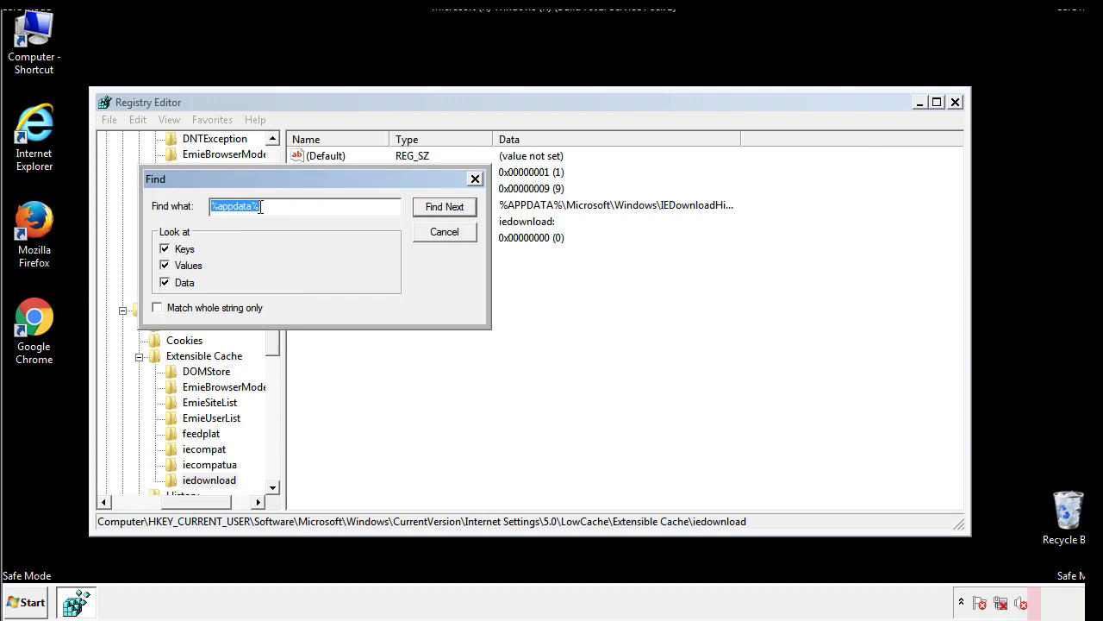
{"action": "type", "text": "%t"}
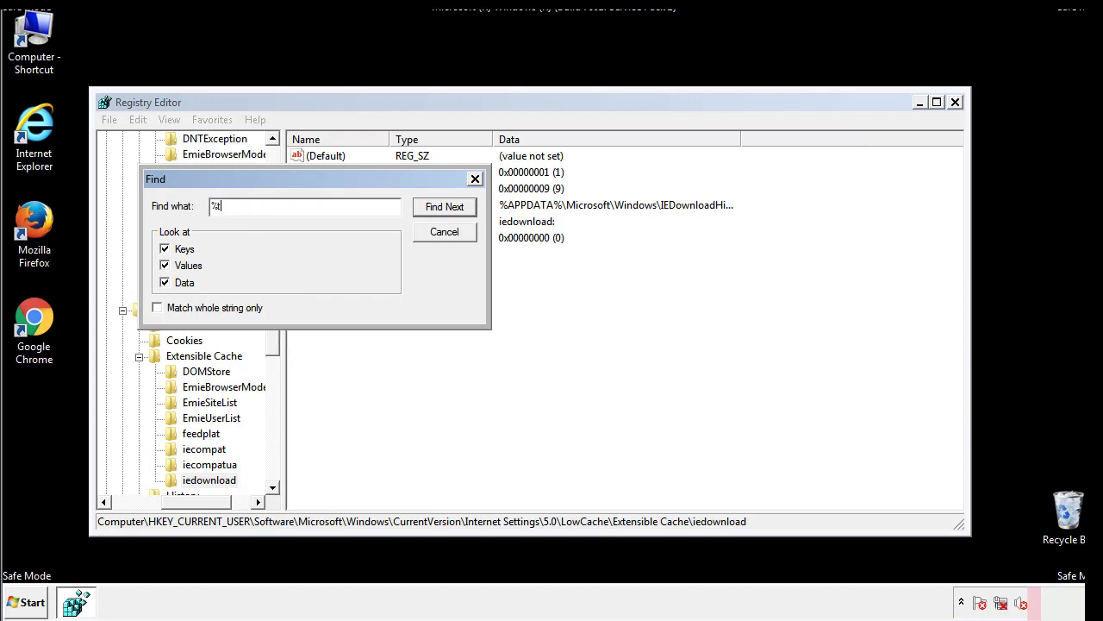
{"action": "type", "text": "emp%"}
{"action": "key", "text": "Return"}
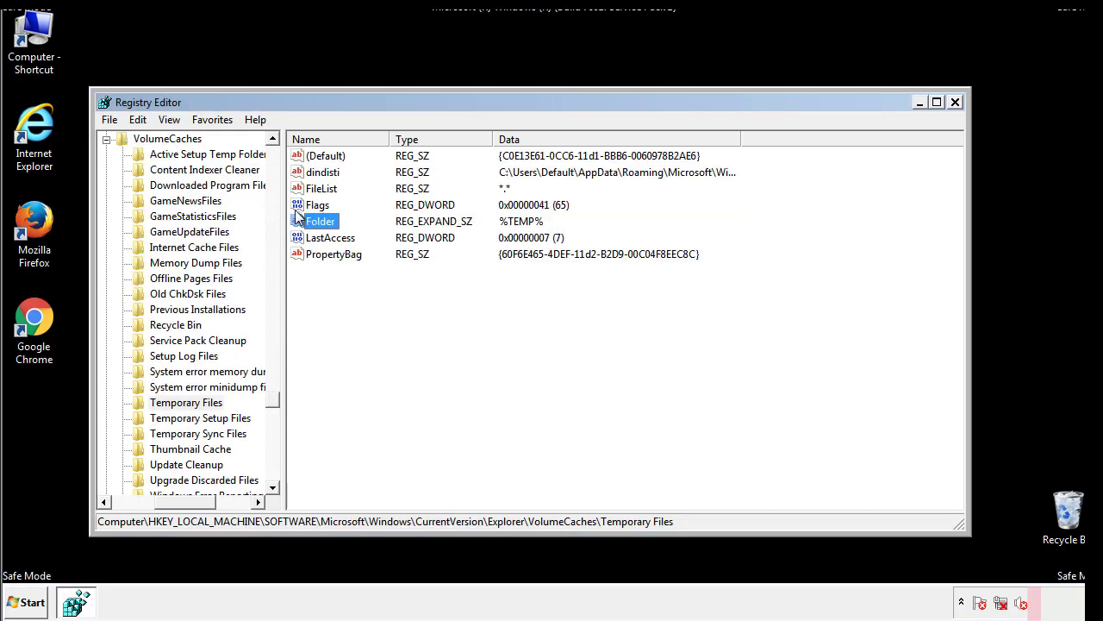
- Delete all Temporary Files values, including the dindisti AppData entry, leaving only (Default)
{"action": "left_click", "coordinate": [452, 301]}
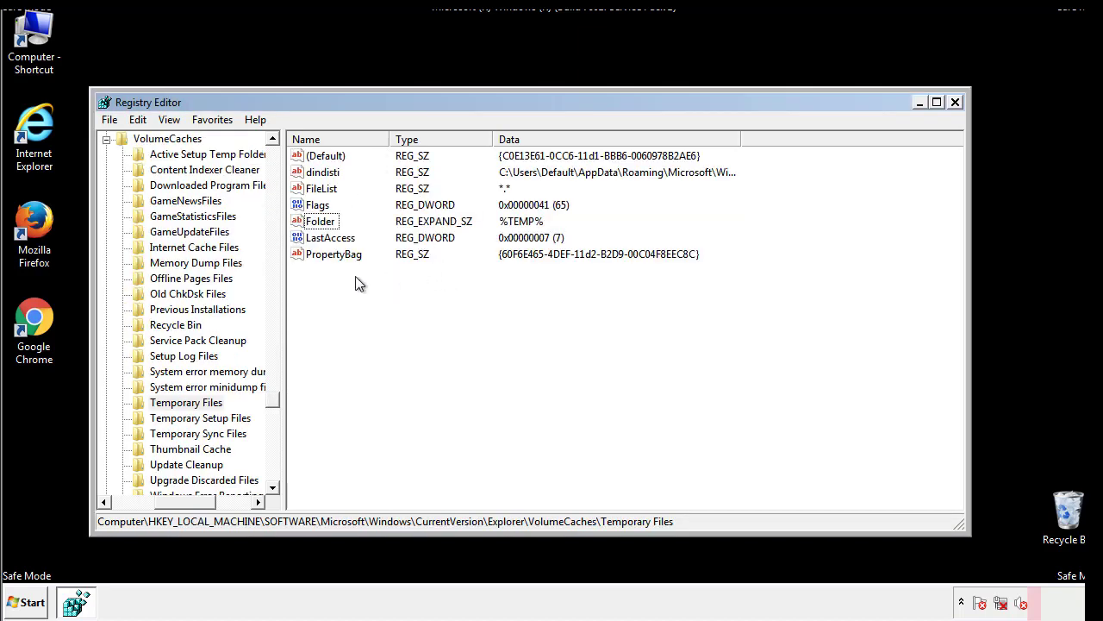
{"action": "mouse_move", "coordinate": [355, 281]}
{"action": "left_mouse_down"}
{"action": "mouse_move", "coordinate": [326, 246]}
{"action": "mouse_move", "coordinate": [311, 155]}
{"action": "left_mouse_up"}
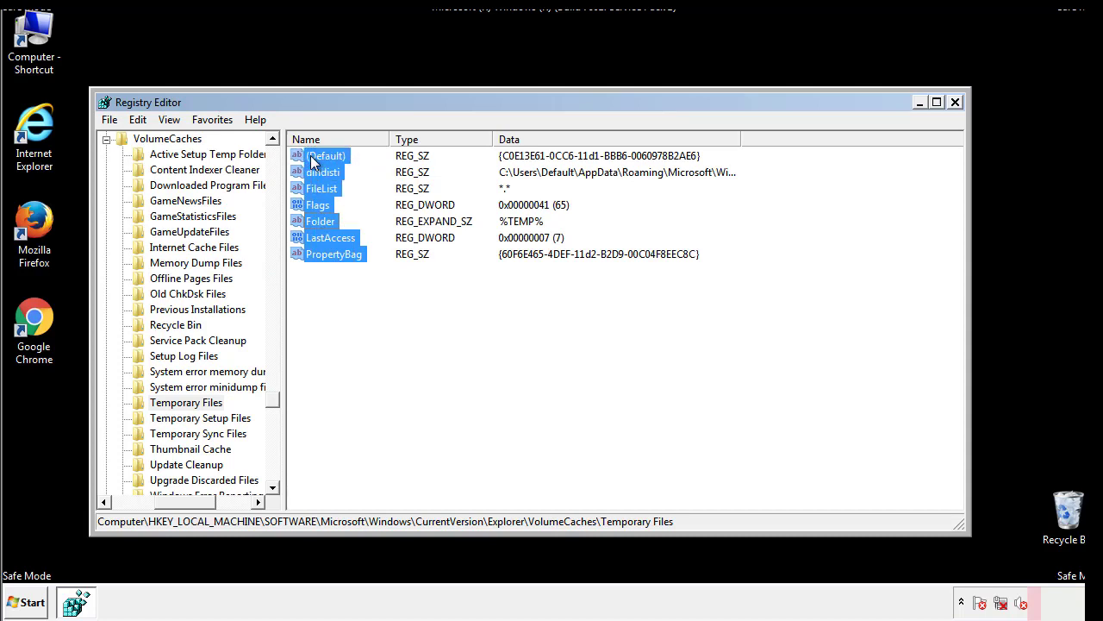
{"action": "right_click", "coordinate": [311, 155]}
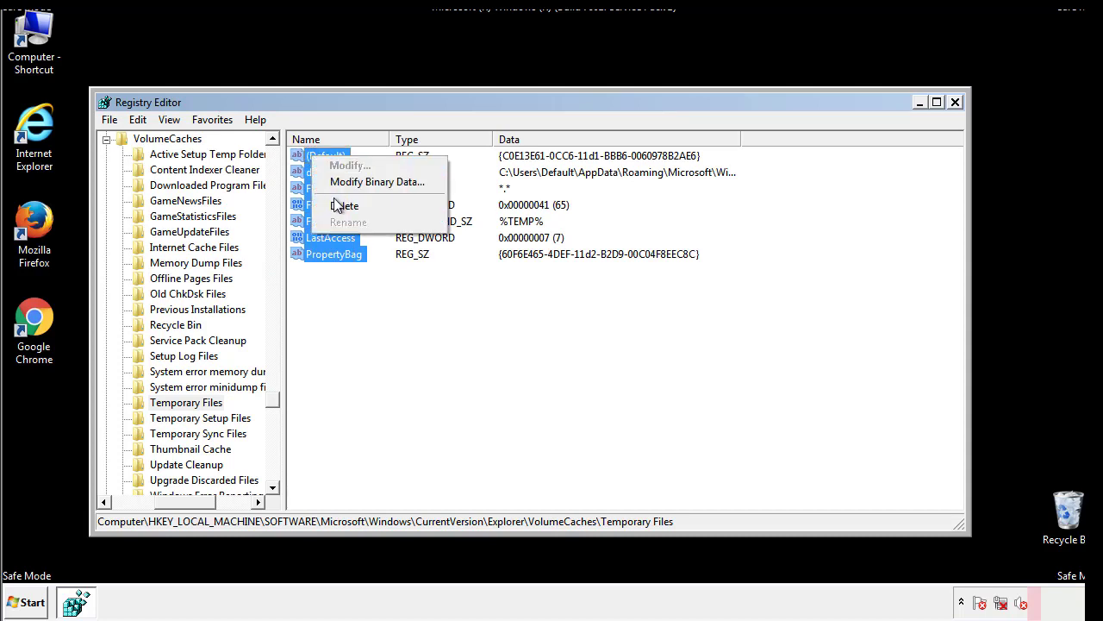
{"action": "left_click", "coordinate": [343, 205]}
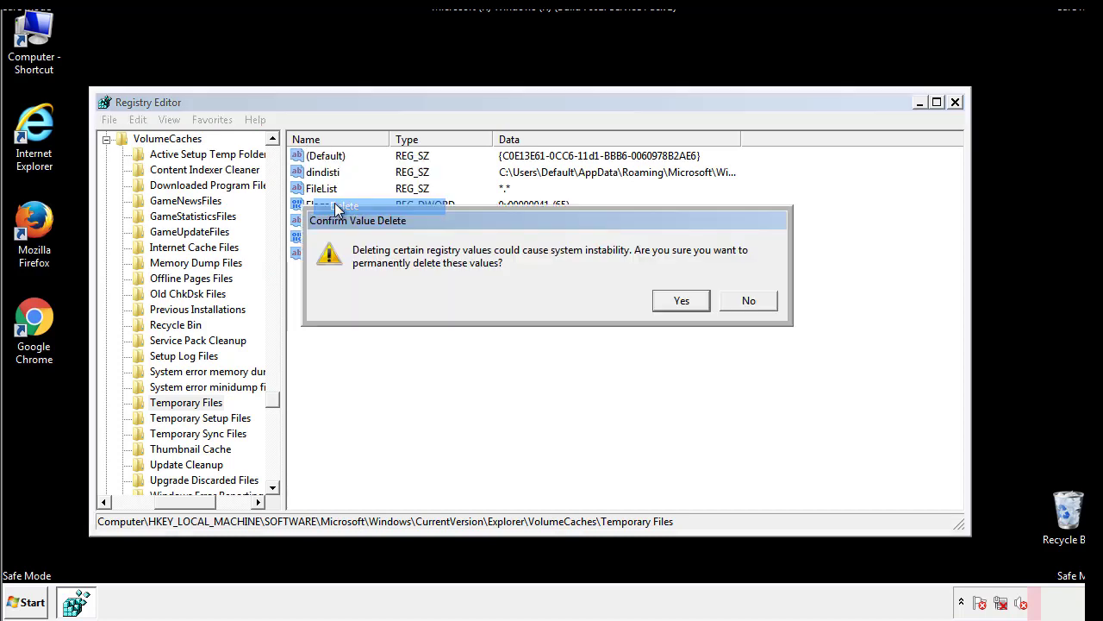
{"action": "left_click", "coordinate": [700, 300]}
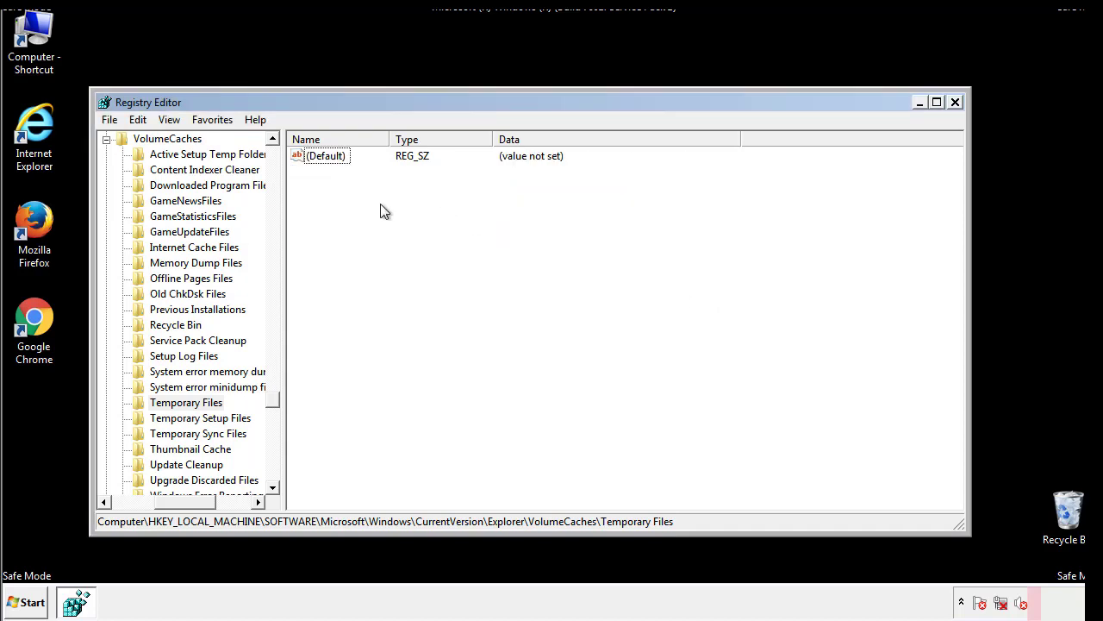
- Close Registry Editor and launch System Configuration with msconfig from Start search
{"action": "left_click", "coordinate": [956, 102]}
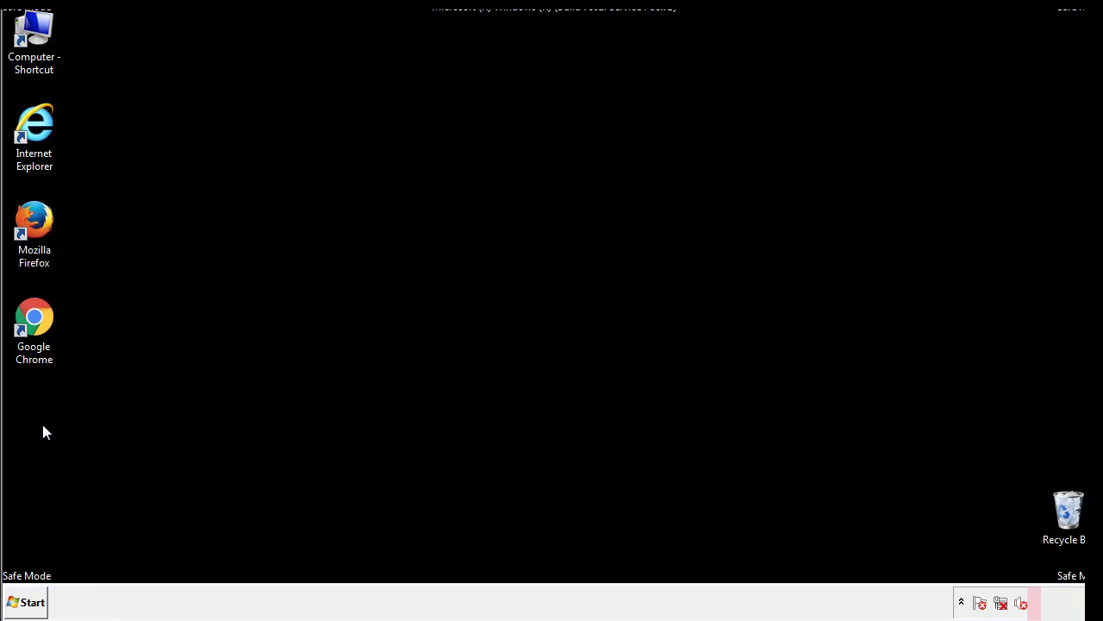
{"action": "left_click", "coordinate": [26, 606]}
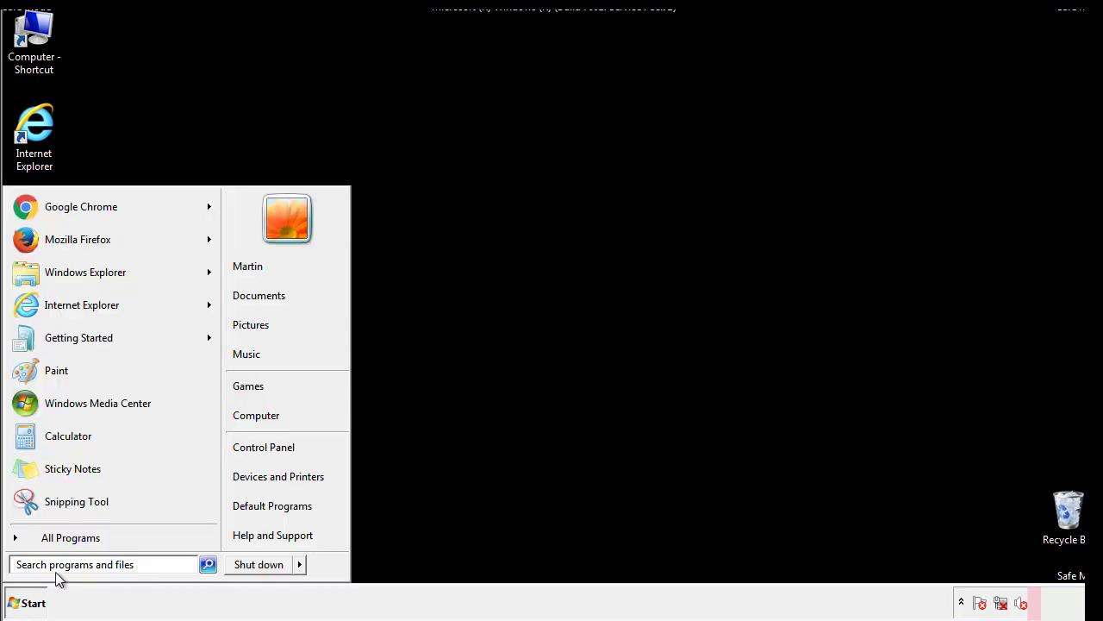
{"action": "type", "text": "mscon"}
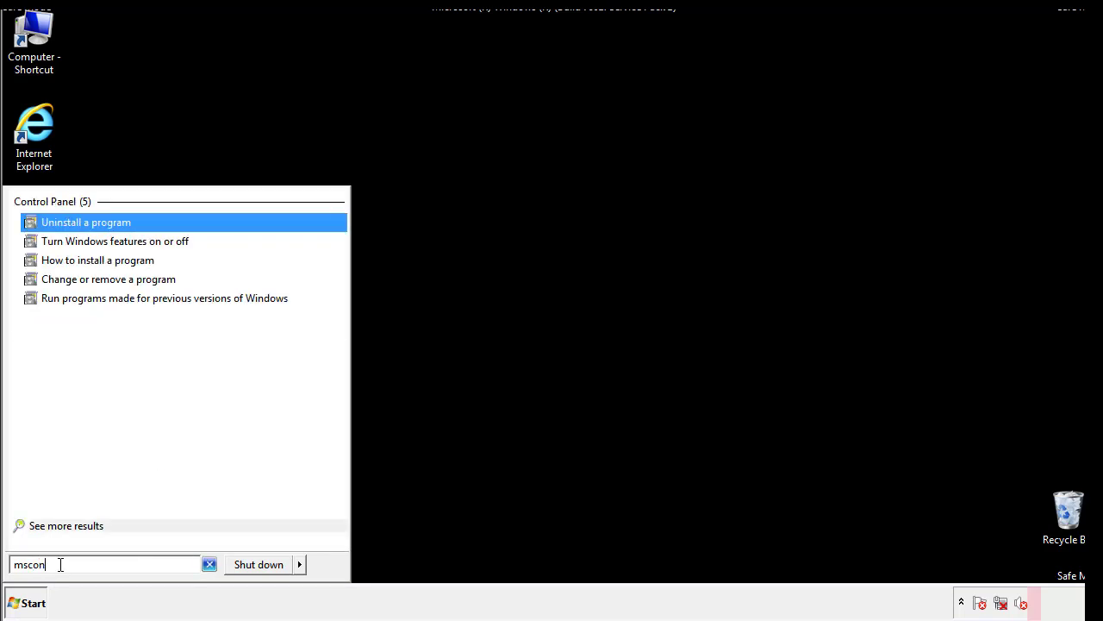
{"action": "type", "text": "fig"}
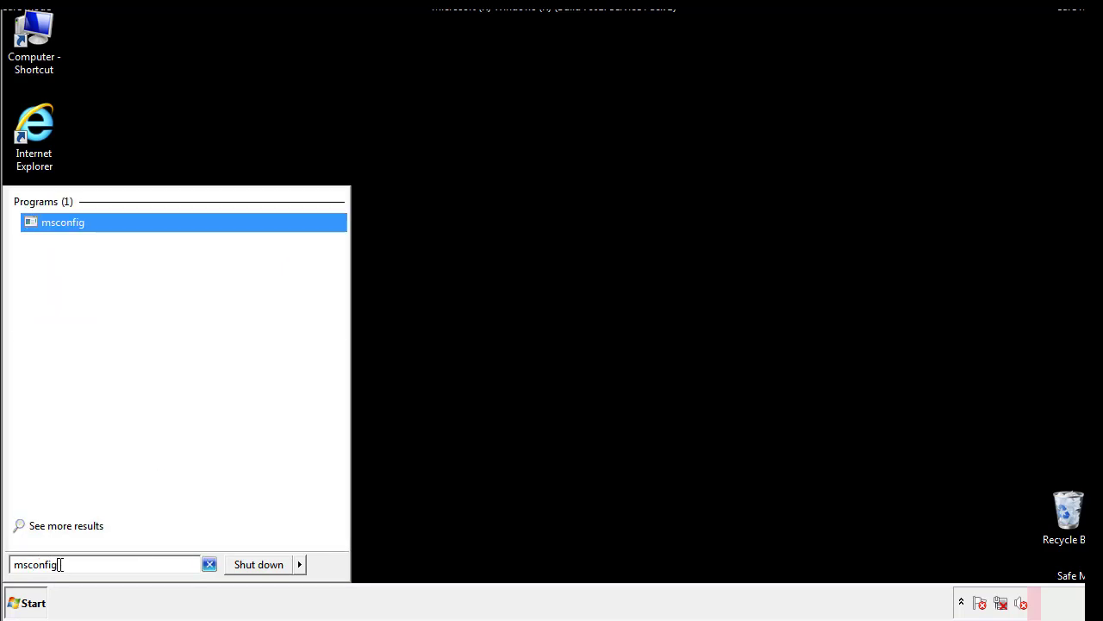
{"action": "key", "text": "Return"}
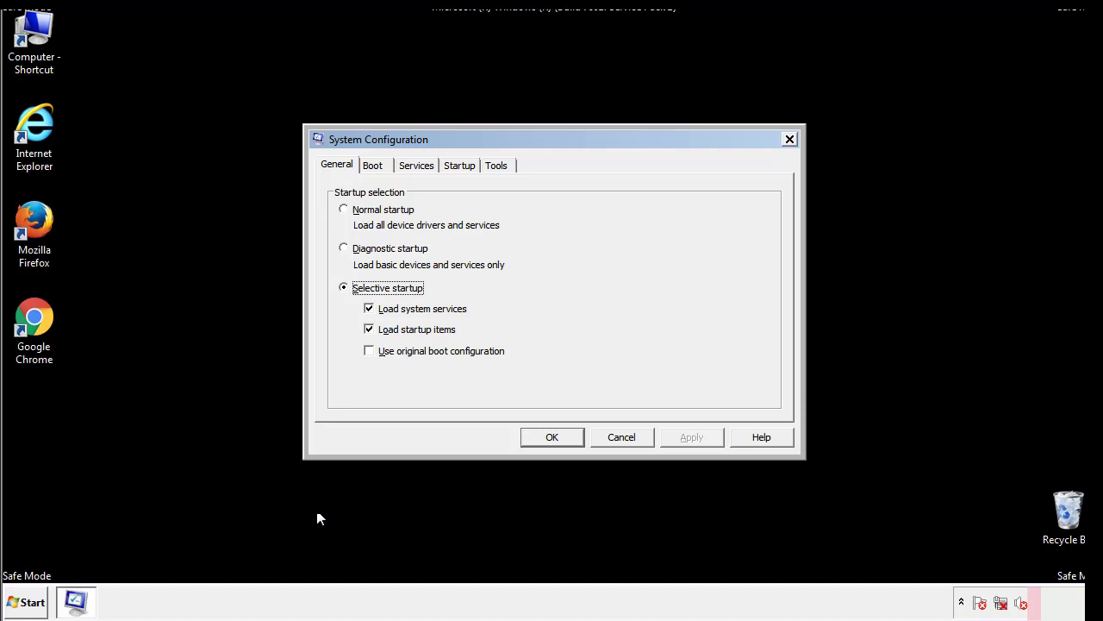
- Uncheck Safe boot on the Boot tab, apply the change, and restart the computer
{"action": "left_click", "coordinate": [375, 166]}
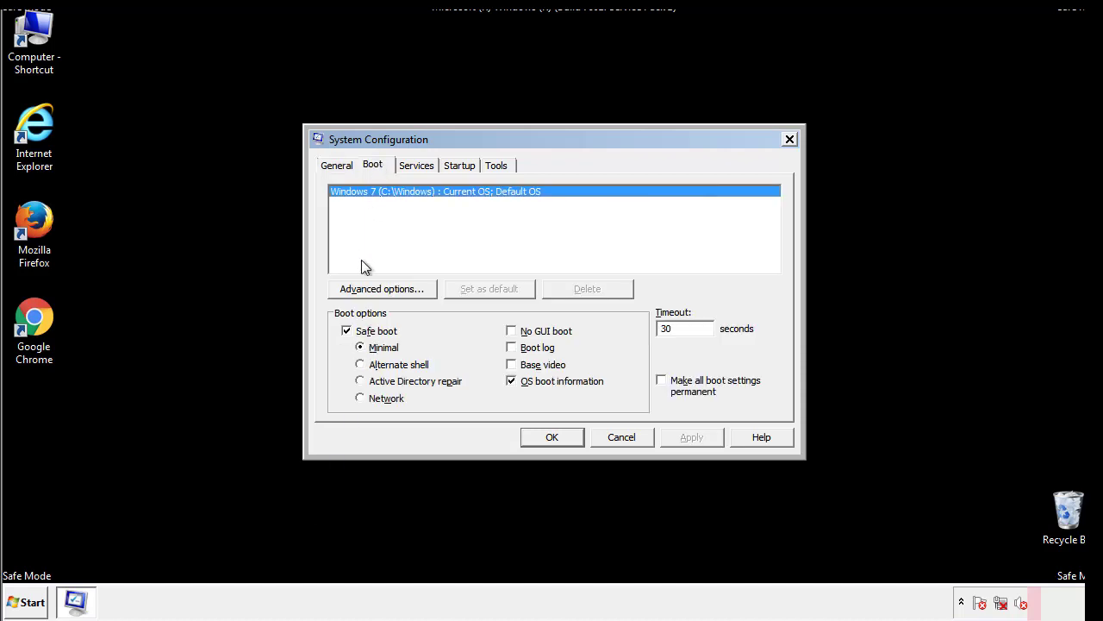
{"action": "left_click", "coordinate": [350, 331]}
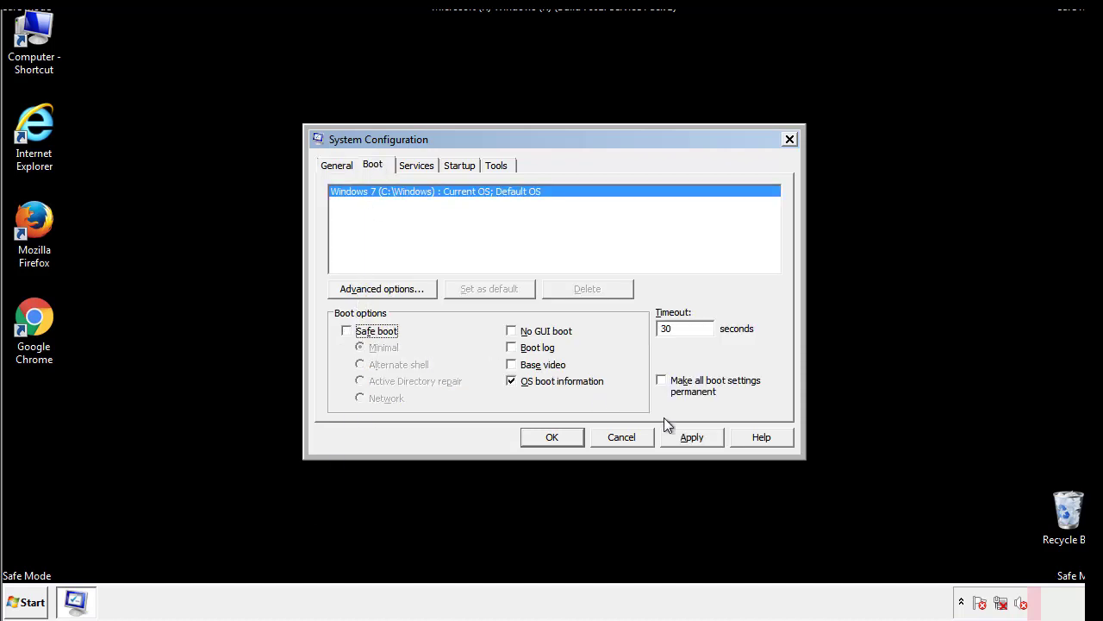
{"action": "left_click", "coordinate": [694, 437]}
{"action": "left_click", "coordinate": [550, 437]}
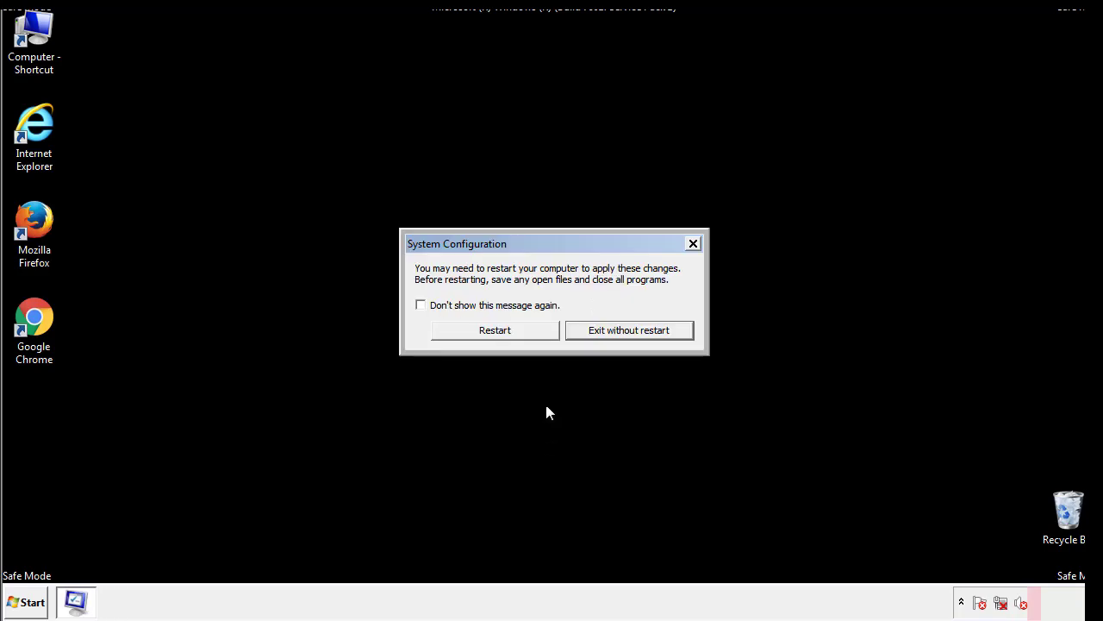
{"action": "left_click", "coordinate": [510, 336]}
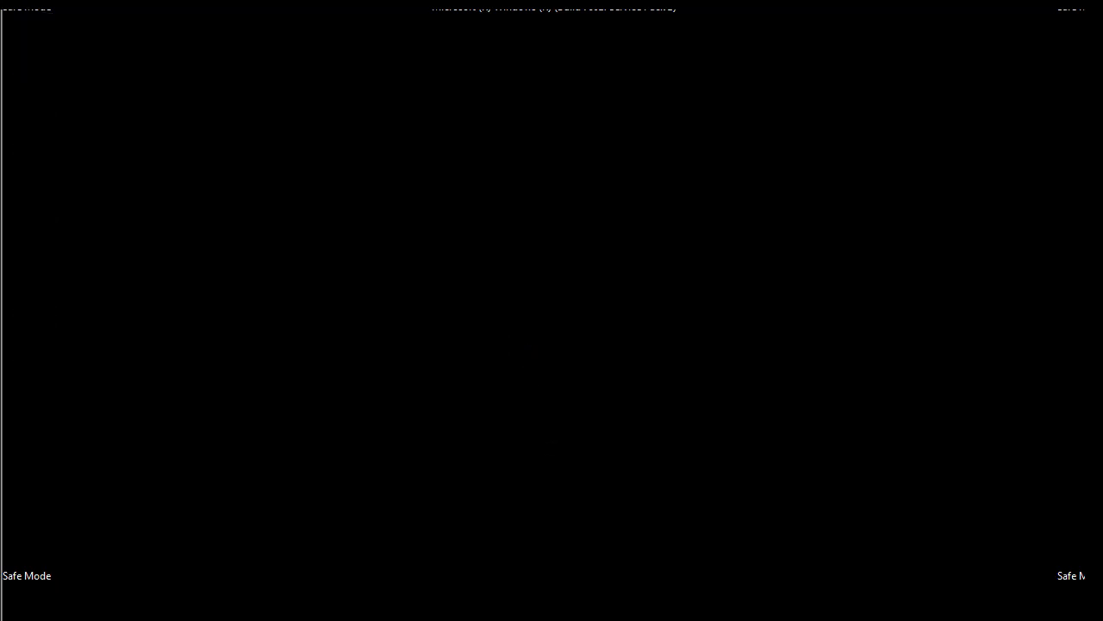